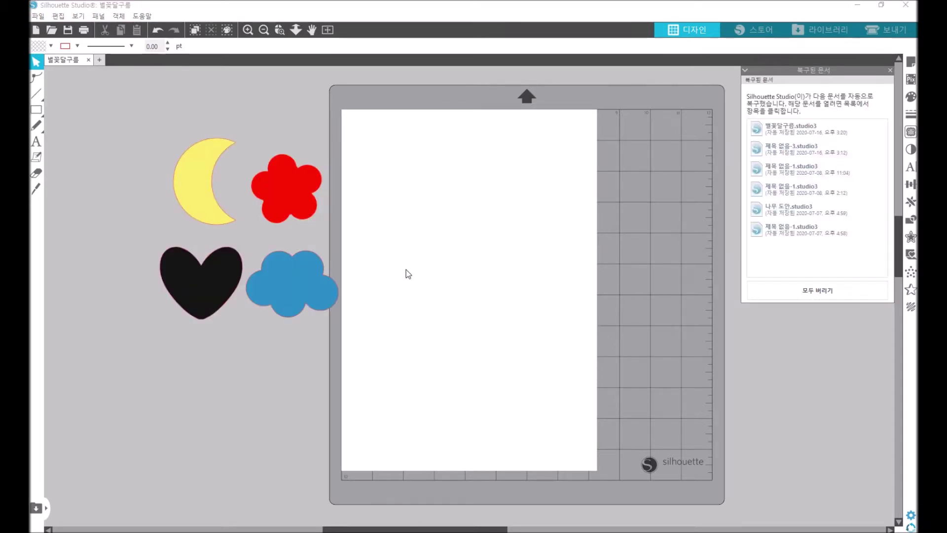
- Move the black heart to the page's upper-left corner and stack the flower, moon and cloud in a column beside the page
left_click_drag(218, 273, 411, 147)
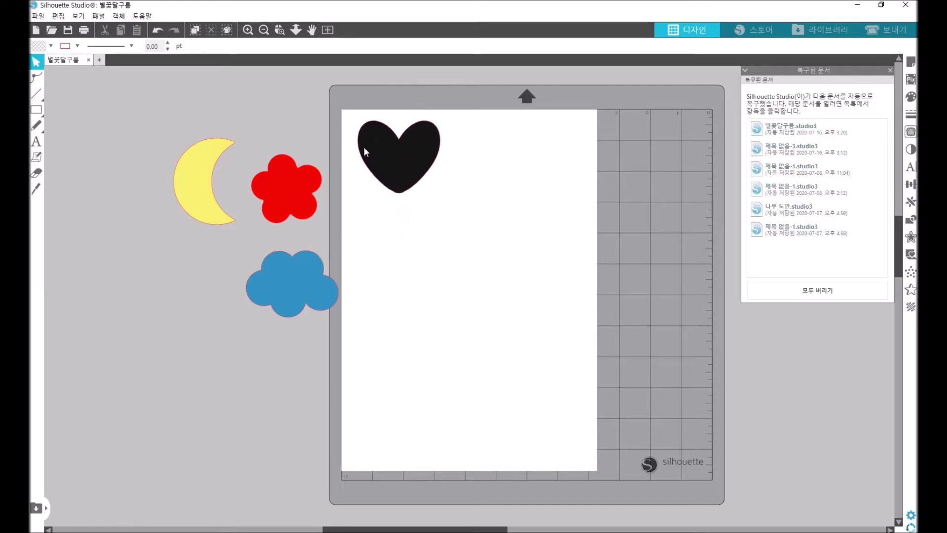
left_click_drag(286, 301, 209, 355)
left_click(218, 190)
left_click_drag(195, 182, 209, 262)
left_click_drag(260, 197, 200, 184)
left_click(344, 149)
left_click_drag(360, 153, 356, 153)
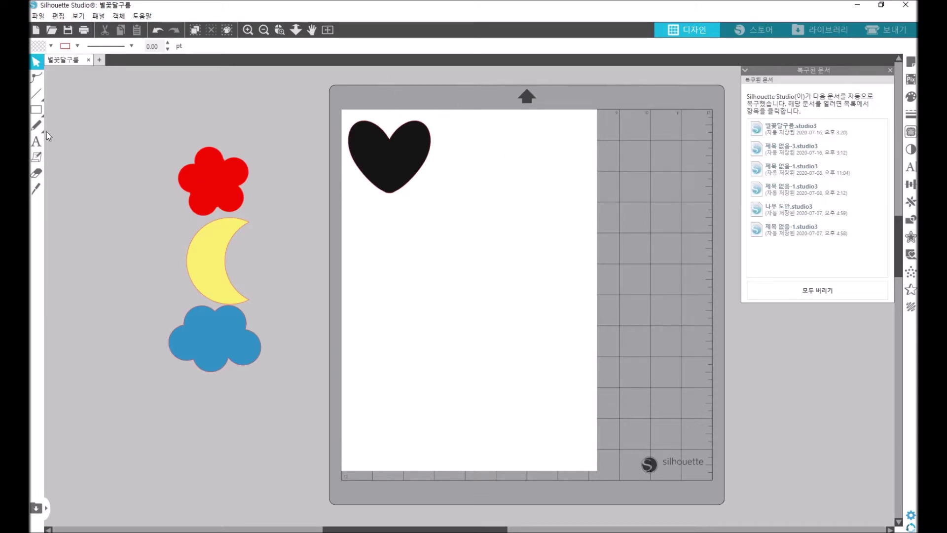
- Draw an upright ellipse about 46 mm wide and 65 mm high on the page, below and right of the black heart
mouse_move(36, 111)
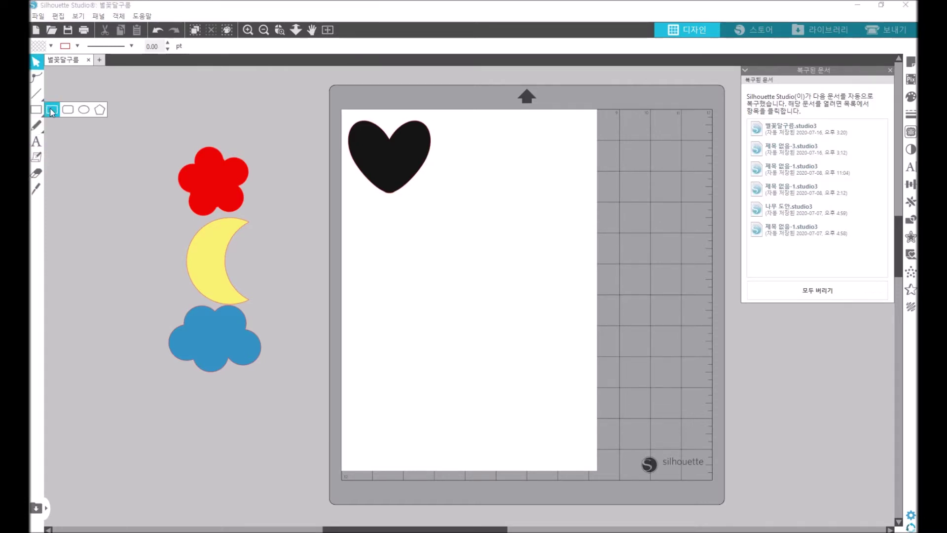
left_click(83, 109)
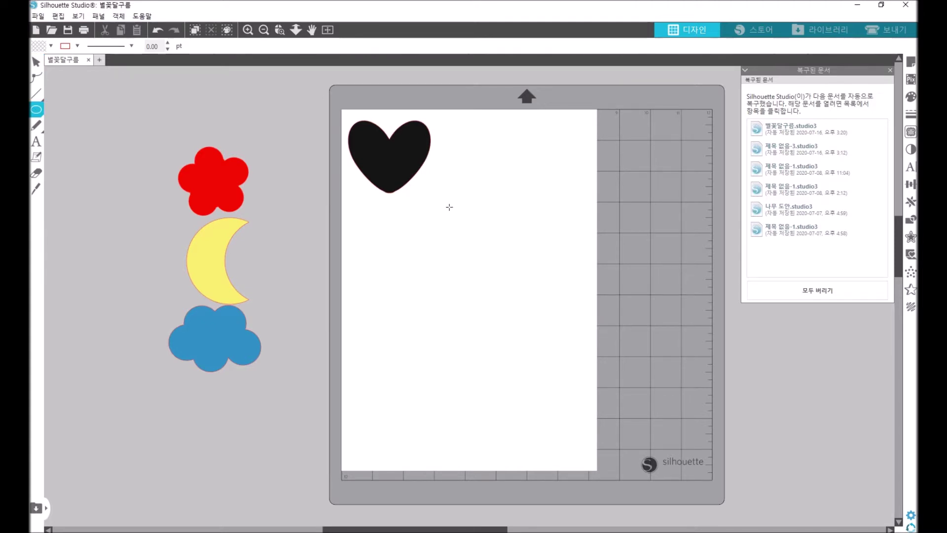
mouse_move(456, 193)
left_mouse_down()
mouse_move(493, 264)
mouse_move(512, 273)
left_mouse_up()
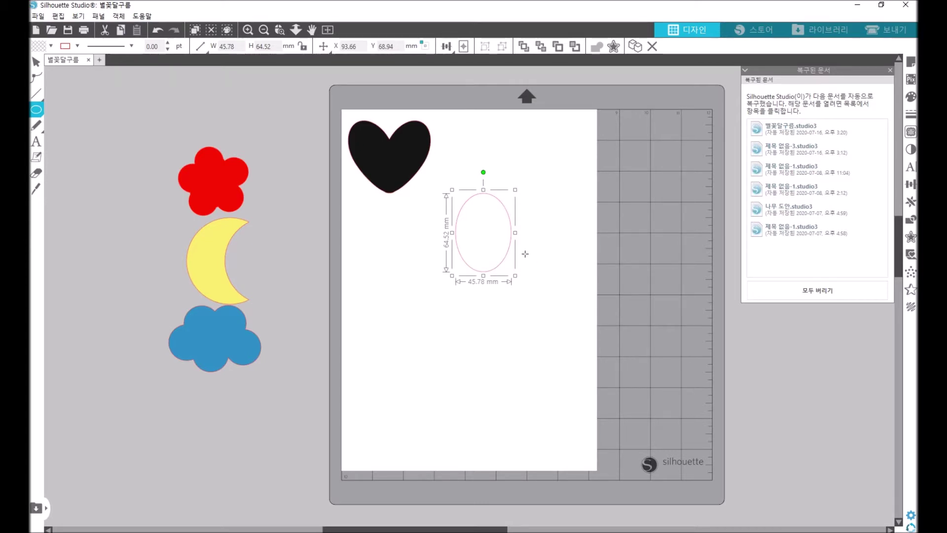
key("Escape")
left_click_drag(501, 268, 498, 270)
left_click(498, 272)
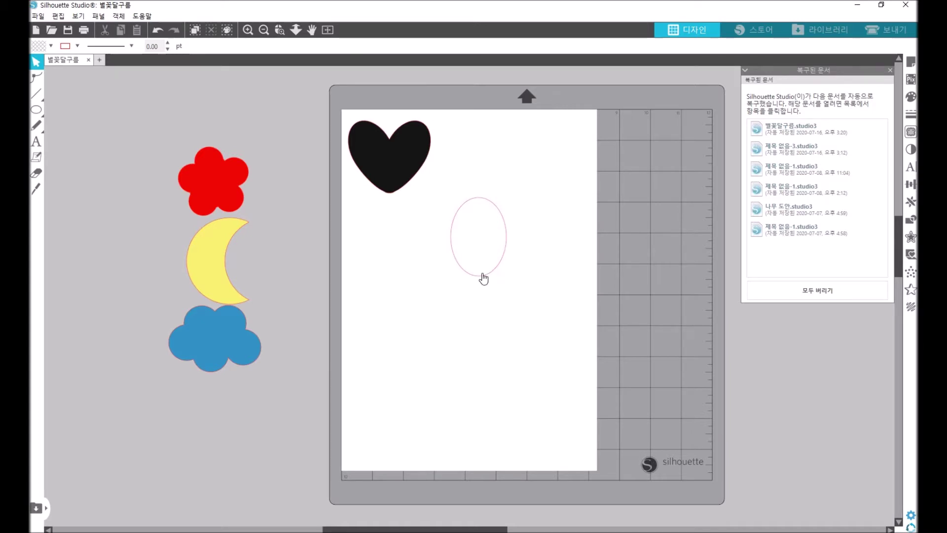
- Edit the ellipse's points and move its lowest point straight down to stretch the shape into a teardrop
double_click(484, 277)
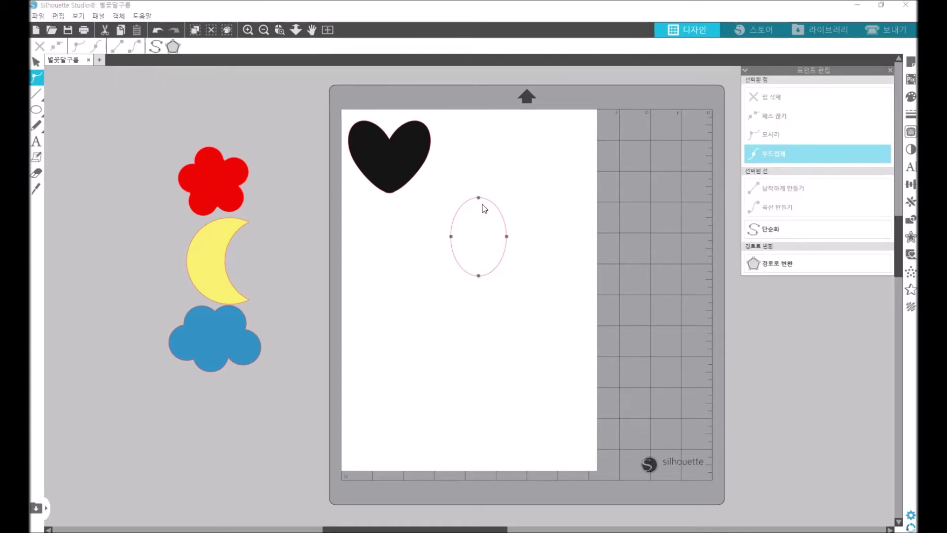
left_click(479, 277)
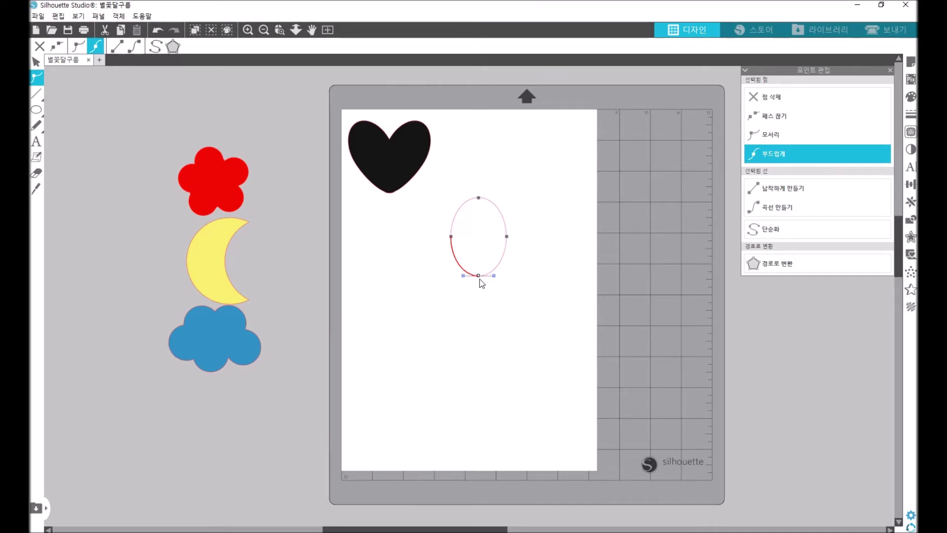
key("Down")
key("Down")
key("Down")
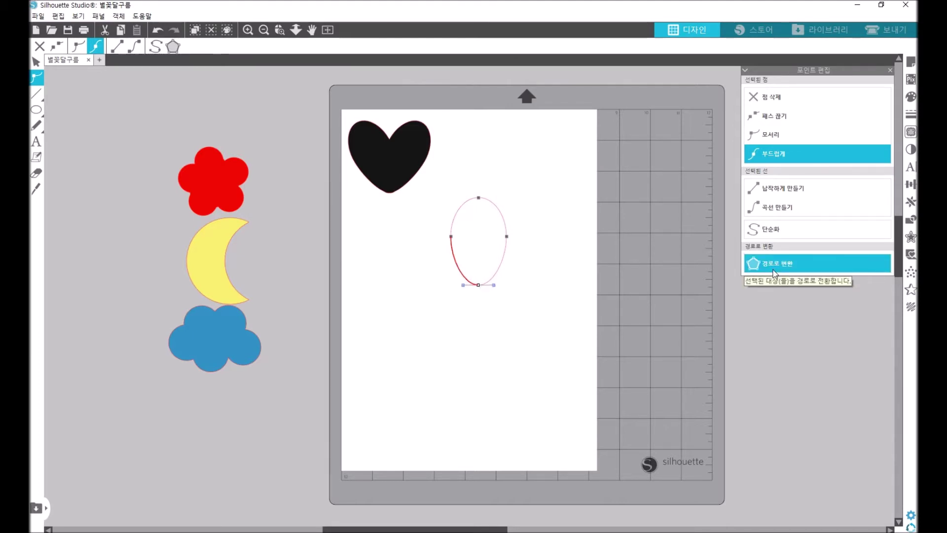
key("Down")
key("Down")
key("Down")
key("Down")
key("Down")
key("Down")
key("Down")
key("Down")
key("Down")
key("Down")
key("Down")
key("Down")
key("Down")
key("Down")
key("Down")
key("Down")
key("Down")
key("Down")
key("Down")
key("Down")
key("Down")
key("Down")
key("Down")
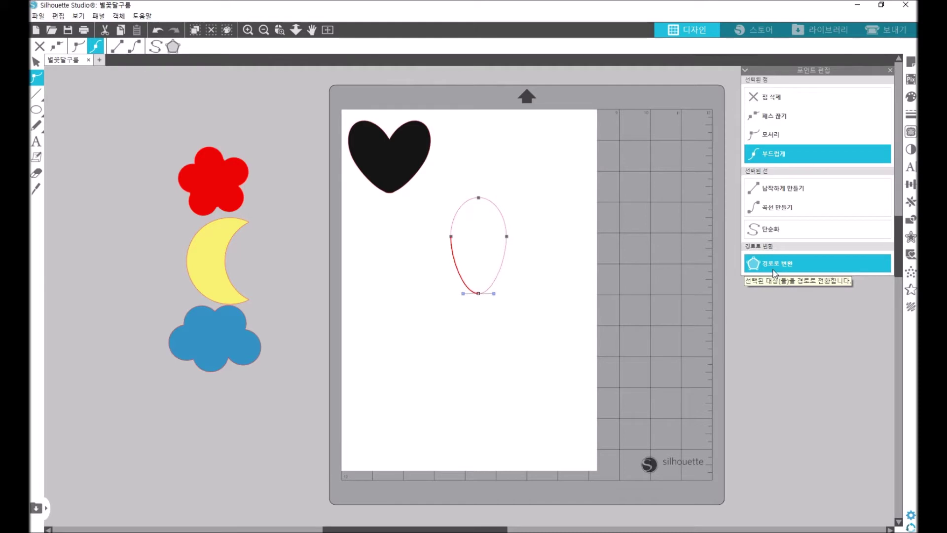
key("Down")
key("Down")
key("Down")
key("Down")
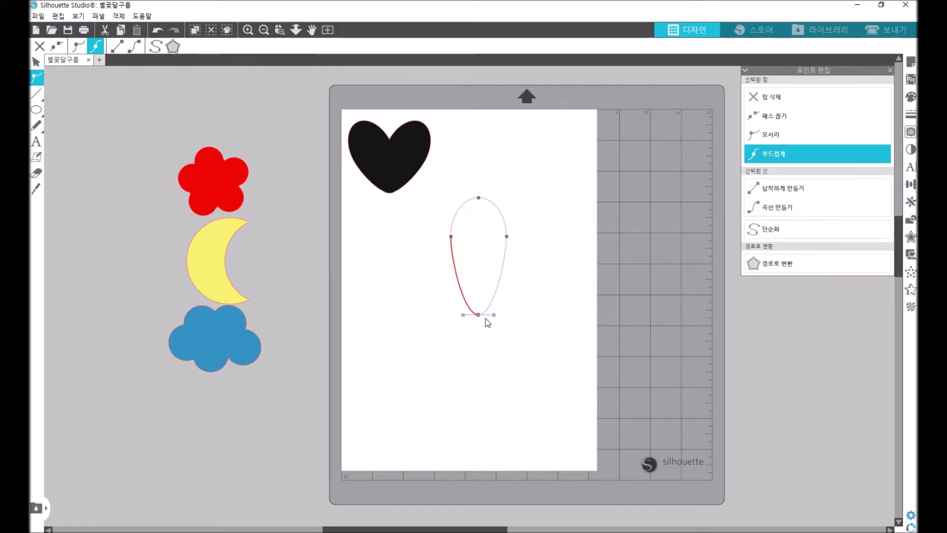
- Adjust the height of the teardrop's lowest point until the shape is about 84 mm tall, and finish point editing
left_click_drag(478, 315, 479, 339)
key("Up")
key("Up")
key("Up")
key("Up")
key("Up")
key("Up")
key("Up")
key("Up")
key("Up")
key("Up")
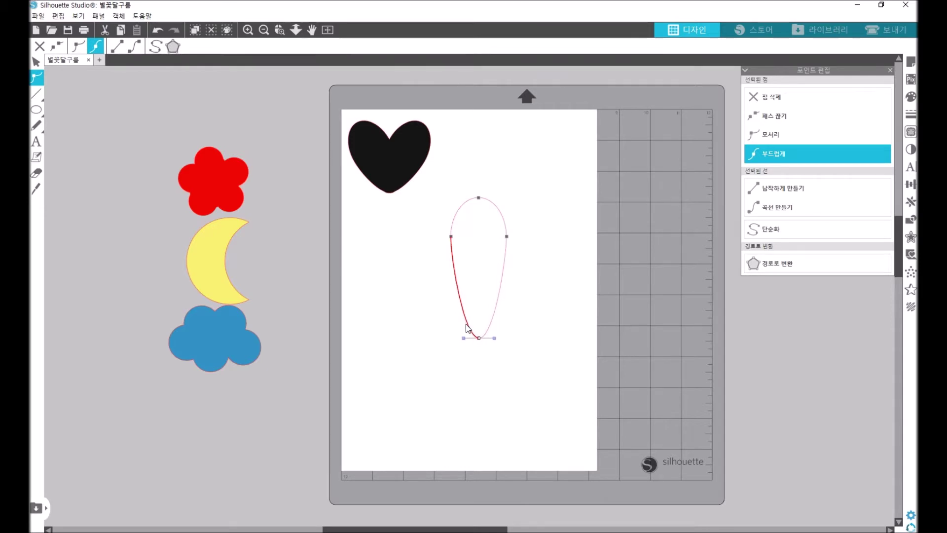
key("Up")
key("Up")
key("Up")
key("Up")
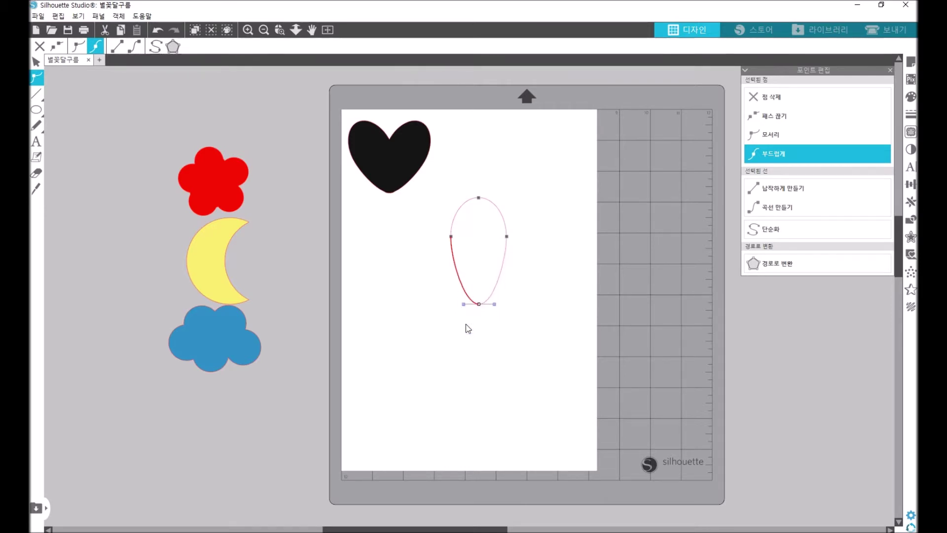
key("Up")
key("Up")
key("Up")
key("Up")
left_click(550, 291)
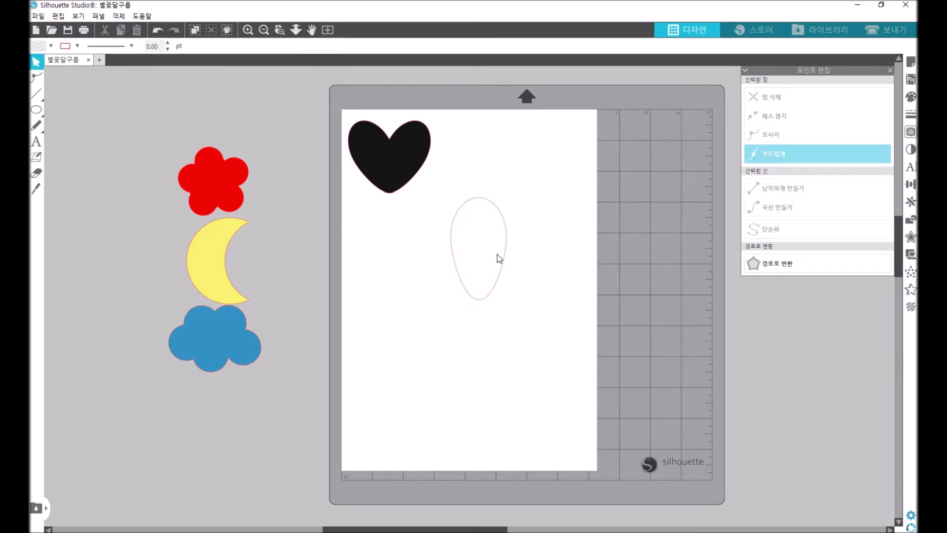
- Shift the teardrop slightly toward the black heart and rotate it counterclockwise so its rounded top leans left
left_click_drag(475, 202, 458, 206)
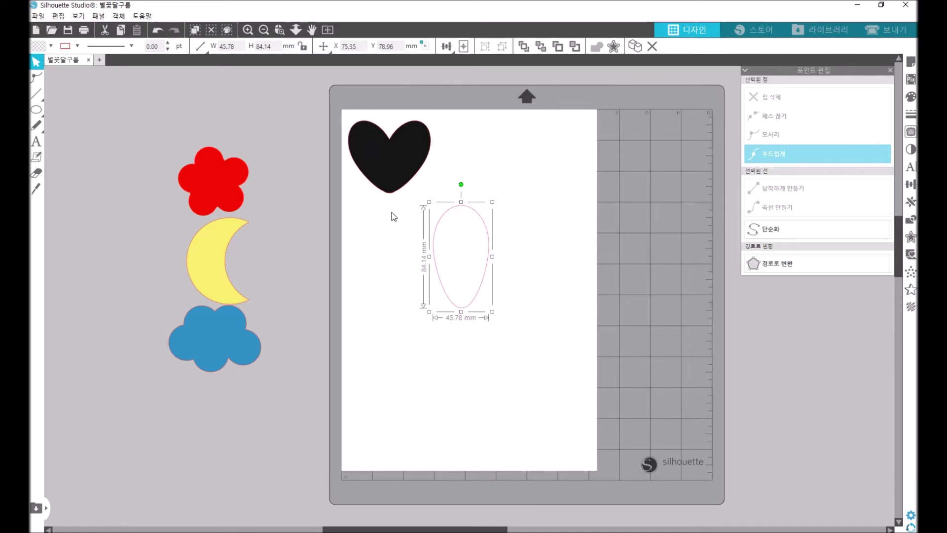
left_click_drag(461, 186, 450, 187)
left_click(484, 253)
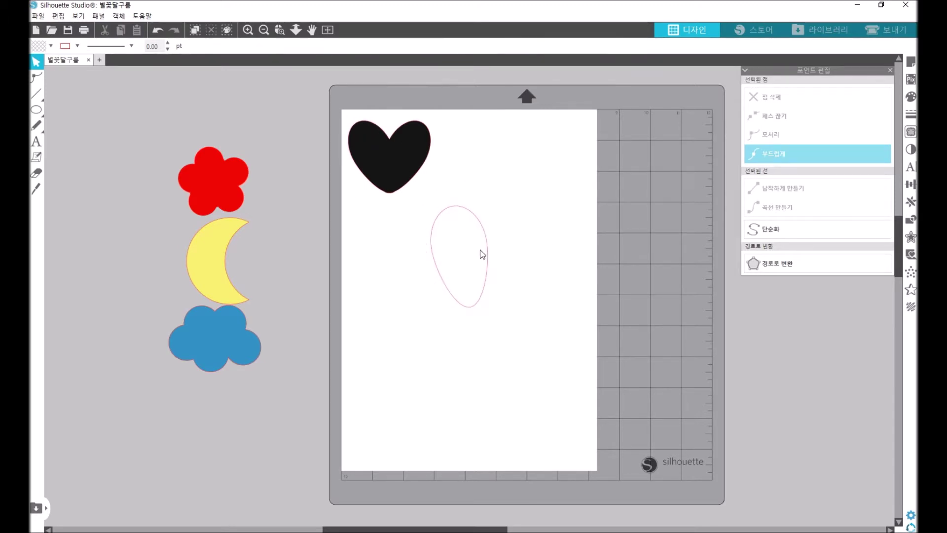
left_click(487, 269)
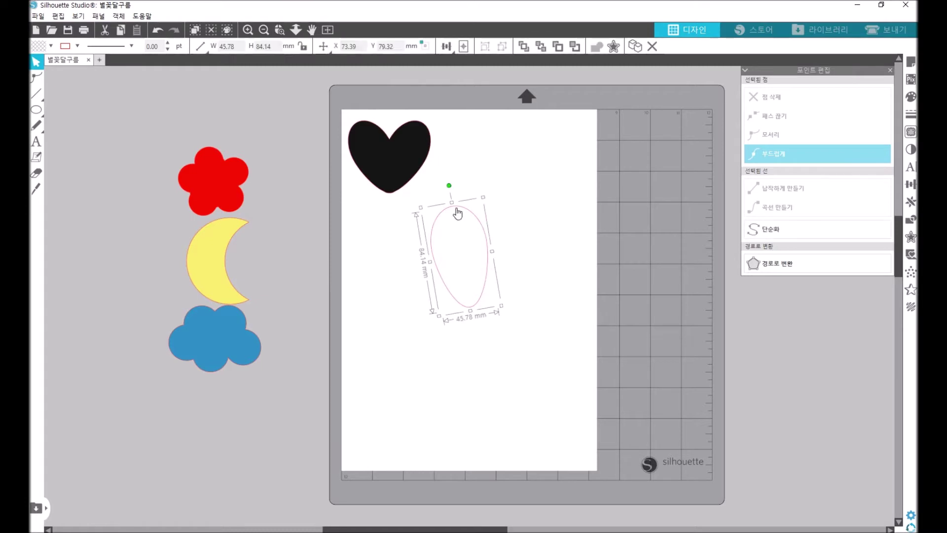
left_click_drag(447, 187, 425, 198)
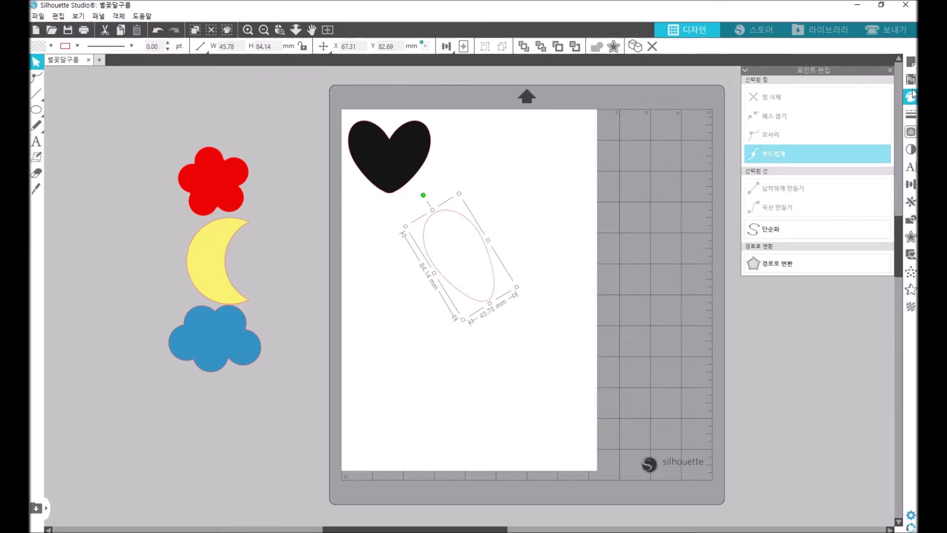
- Mirror a copy of the tilted teardrop to its right and move the copy left to X 104.94 so both overlap as a heart
left_click(912, 205)
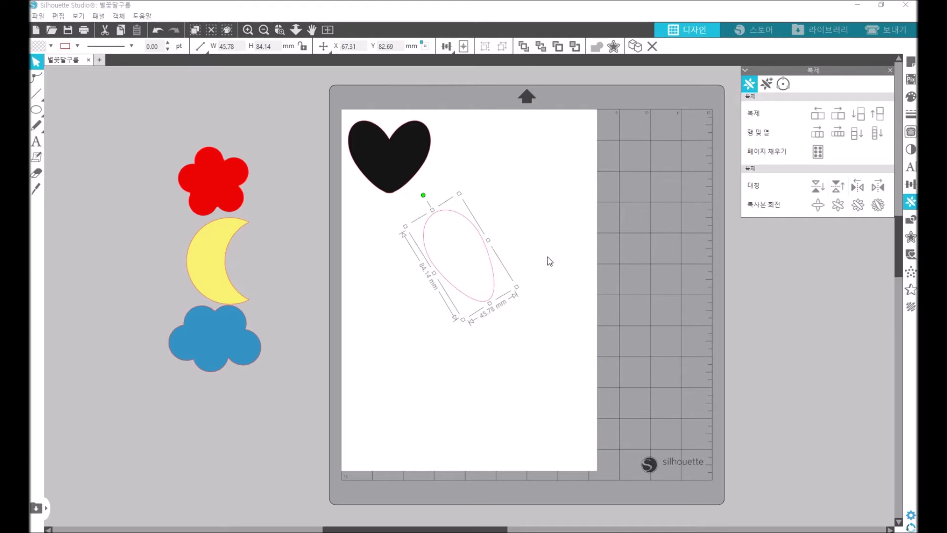
left_click(879, 190)
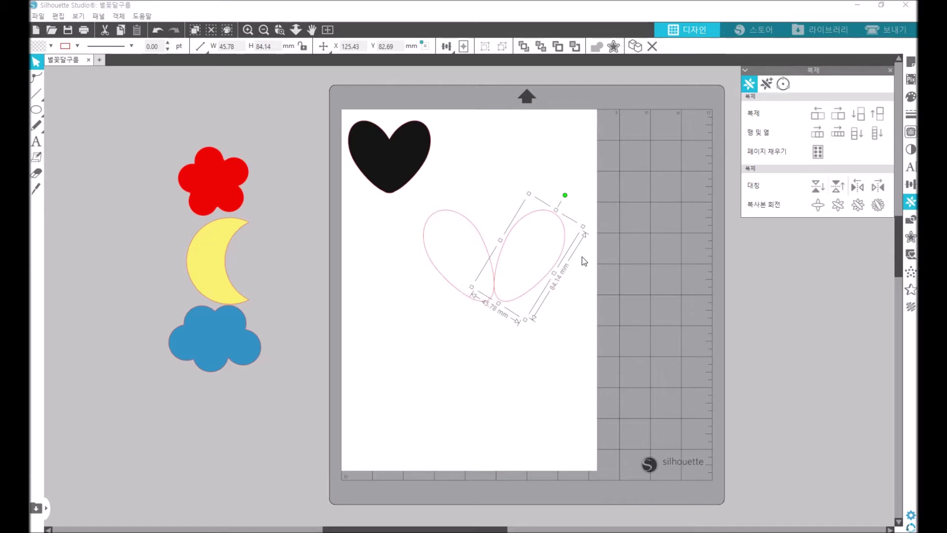
key("Left")
key("Left")
key("Left")
key("Left")
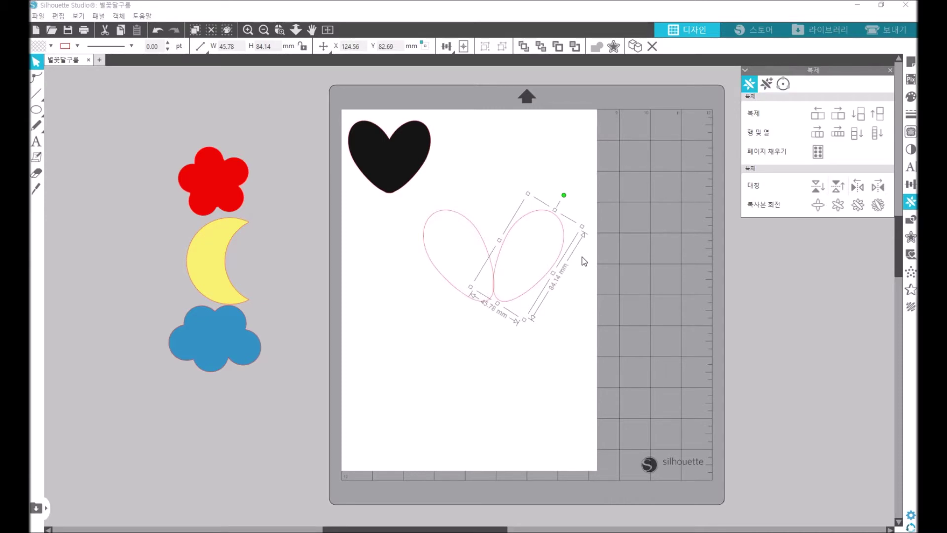
key("Left")
key("Left")
key("Left")
key("Left")
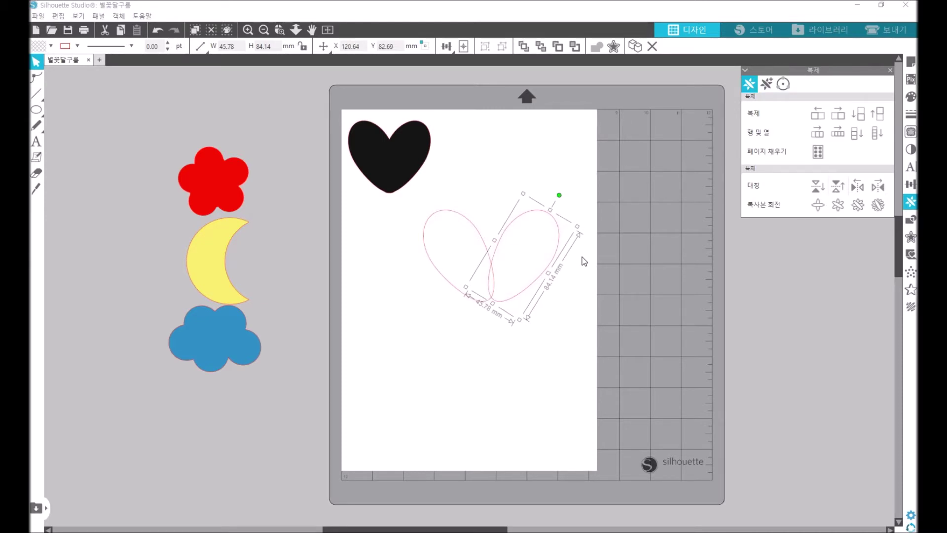
key("Left")
key("Left")
key("Left")
key("Left")
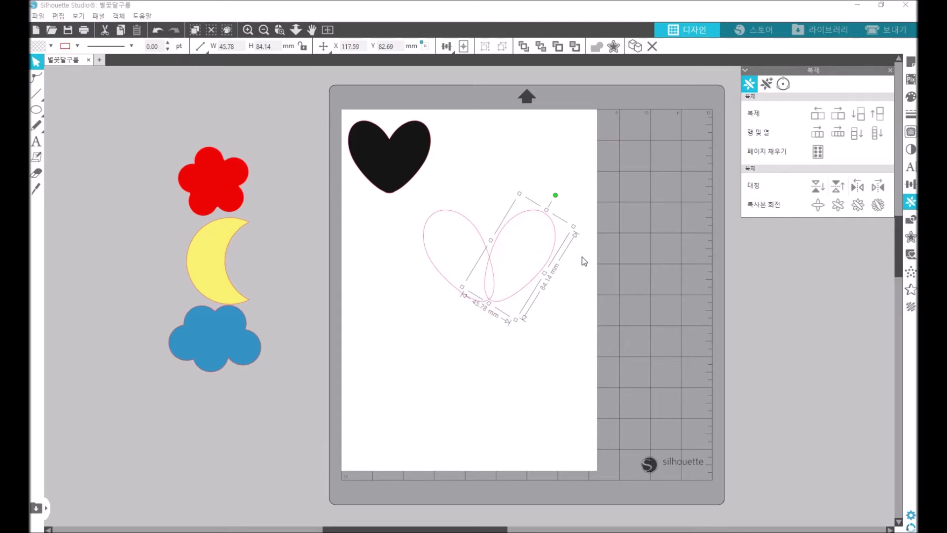
key("Left")
key("Left")
key("Left")
key("Left")
key("Left")
key("Left")
key("Left")
key("Left")
key("Left")
key("Left")
key("Left")
key("Left")
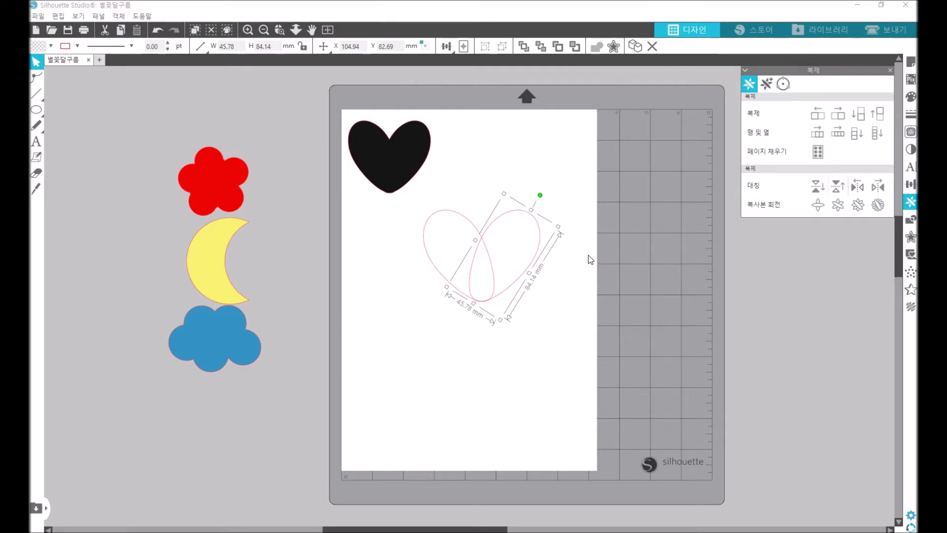
left_click(550, 307)
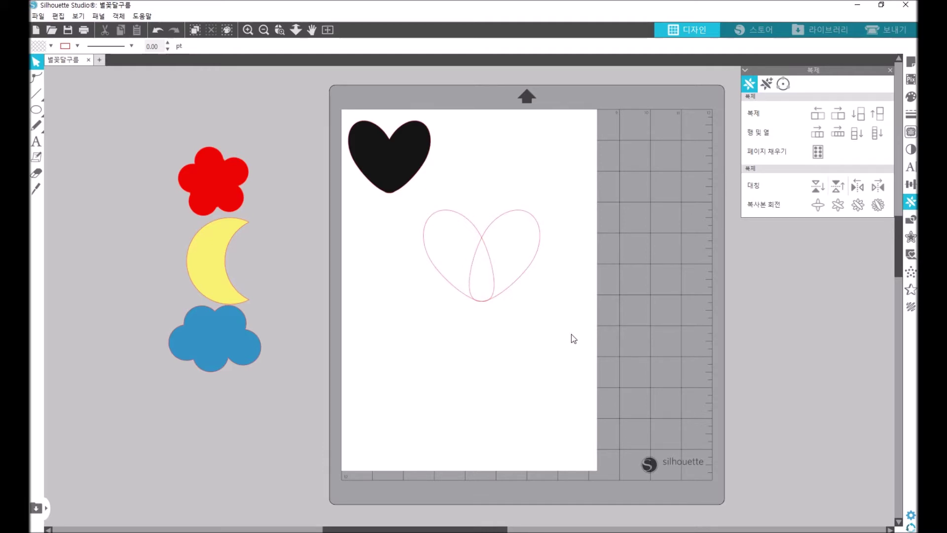
- Weld the two overlapping teardrops into a single heart outline
left_click_drag(572, 334, 406, 204)
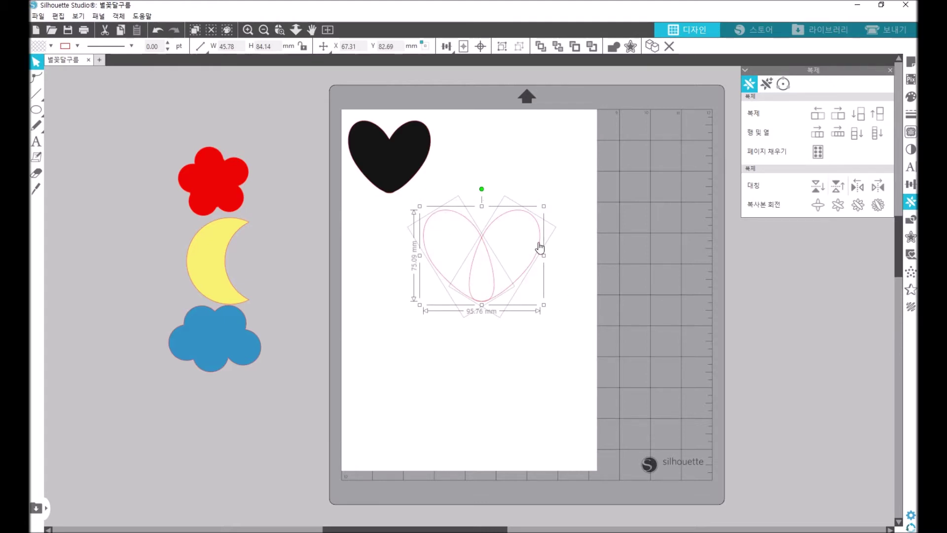
right_click(515, 240)
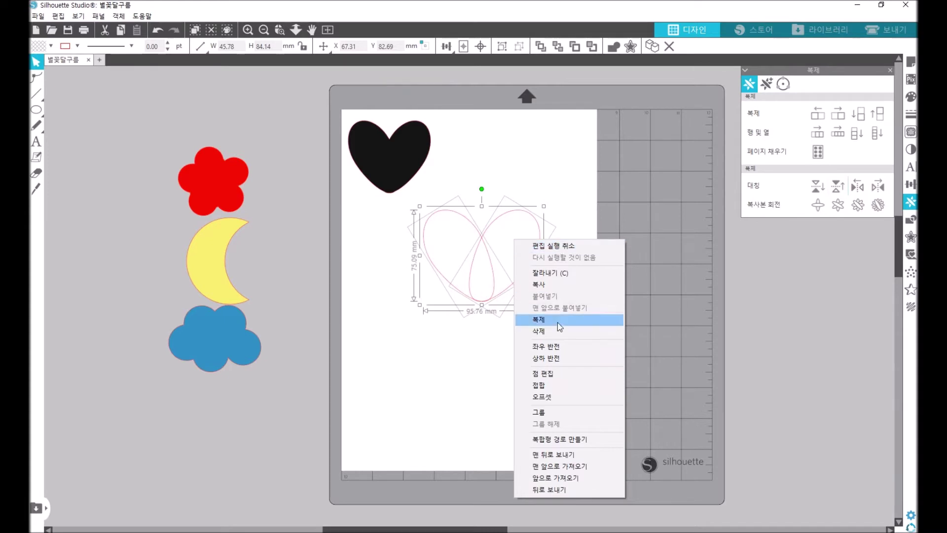
left_click(543, 385)
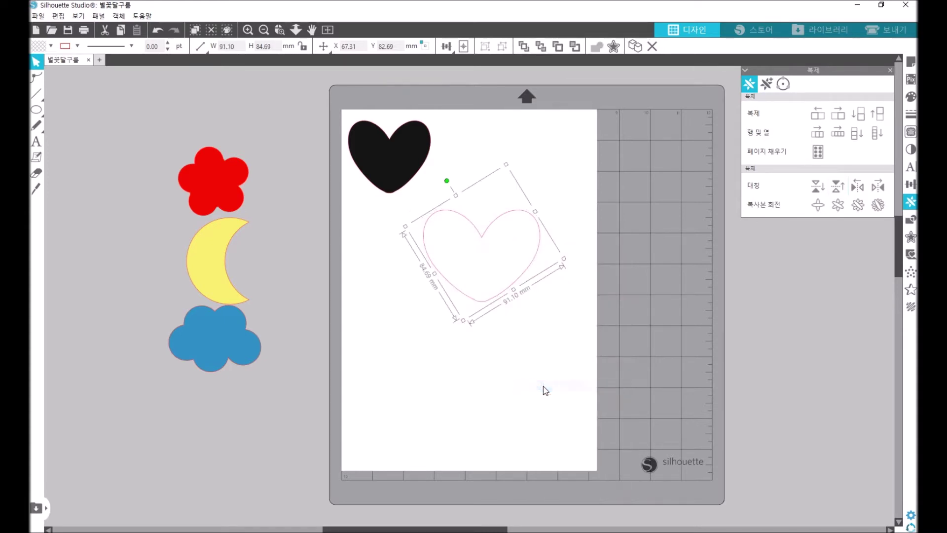
left_click(541, 355)
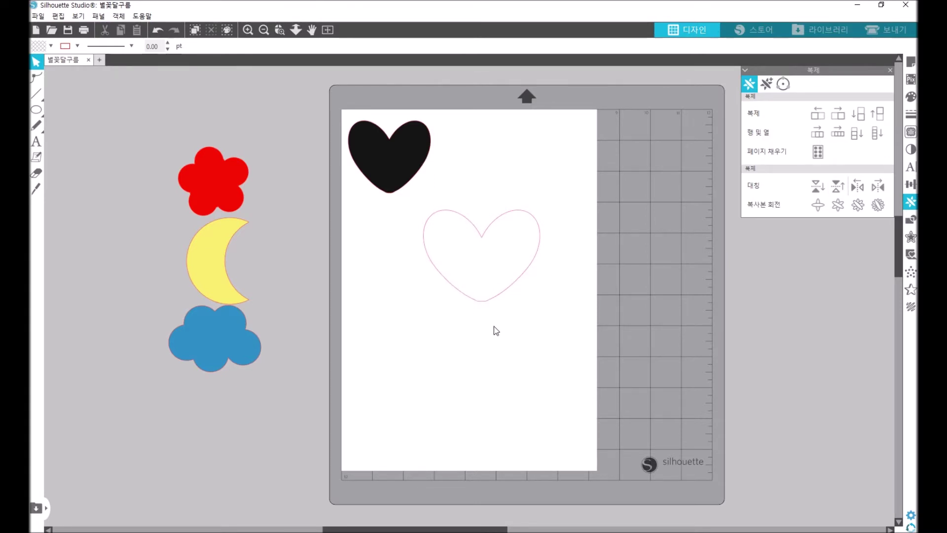
- Open the welded heart's outline for point editing
double_click(506, 293)
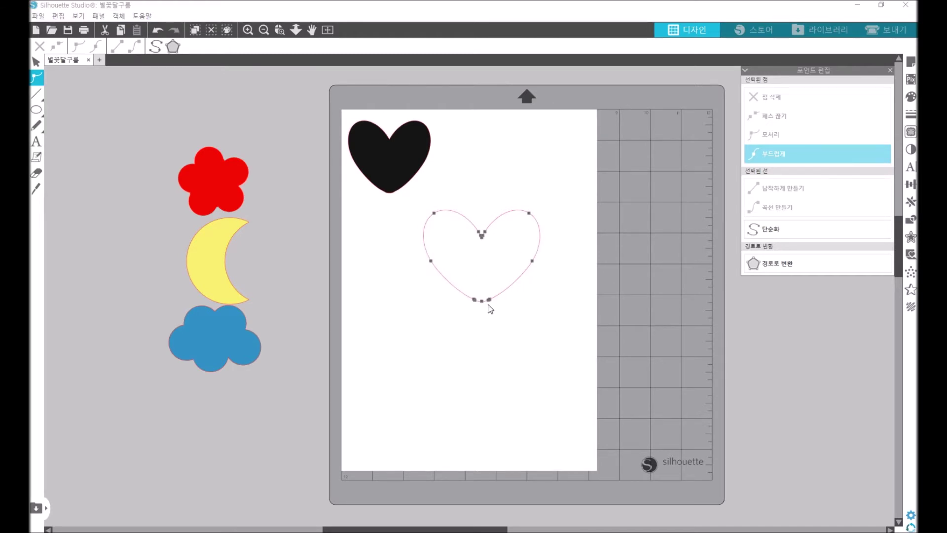
mouse_move(493, 304)
left_mouse_down()
mouse_move(504, 335)
mouse_move(493, 304)
left_mouse_up()
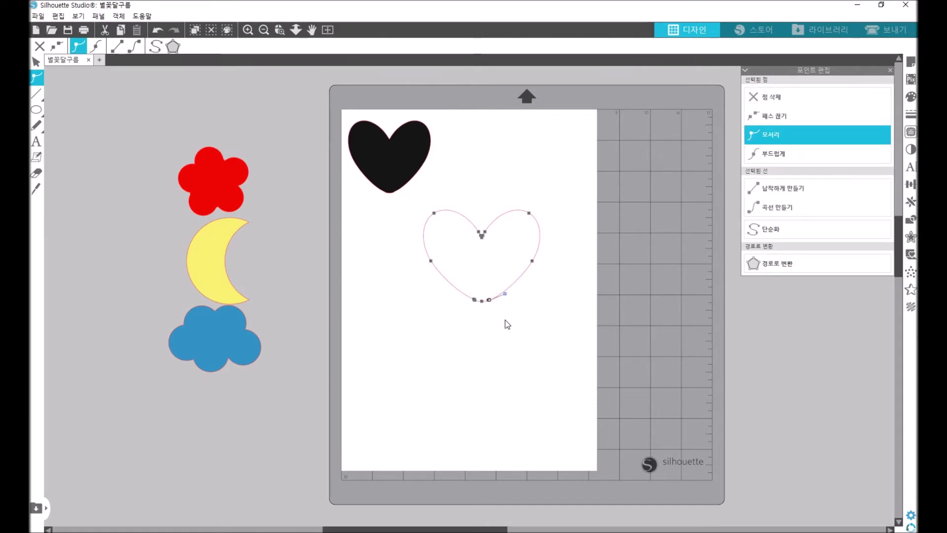
left_click(505, 319)
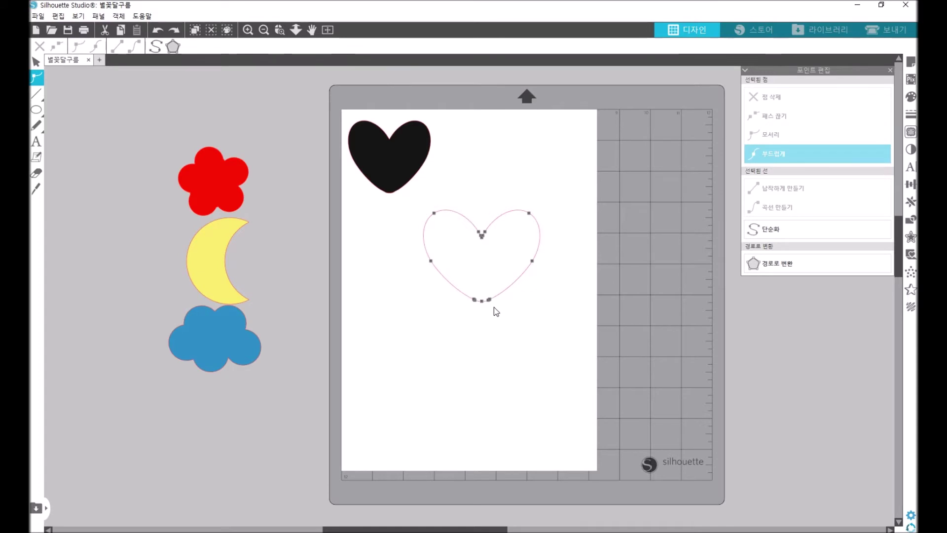
- Try to pull the lowest point of the welded heart down into a sharper tip
left_click(481, 301)
left_click_drag(482, 302, 482, 315)
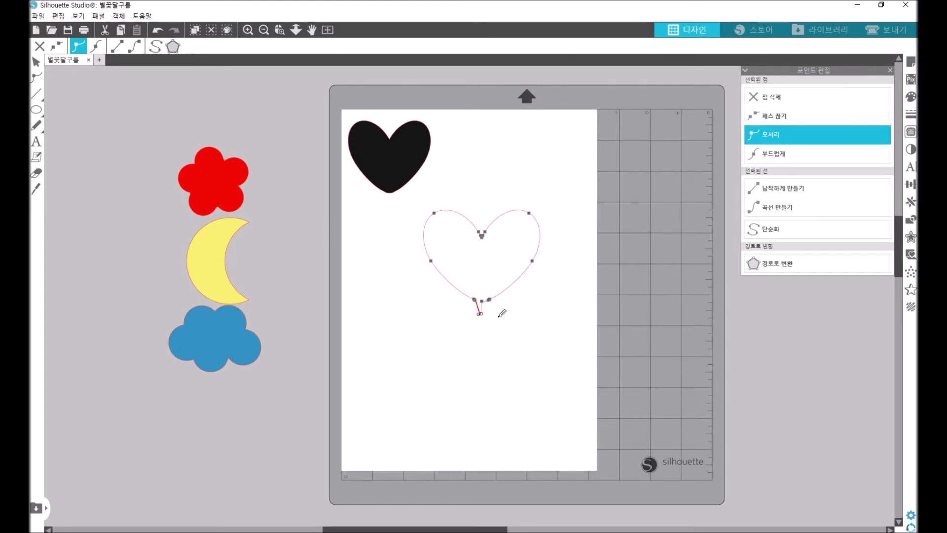
left_click(500, 321)
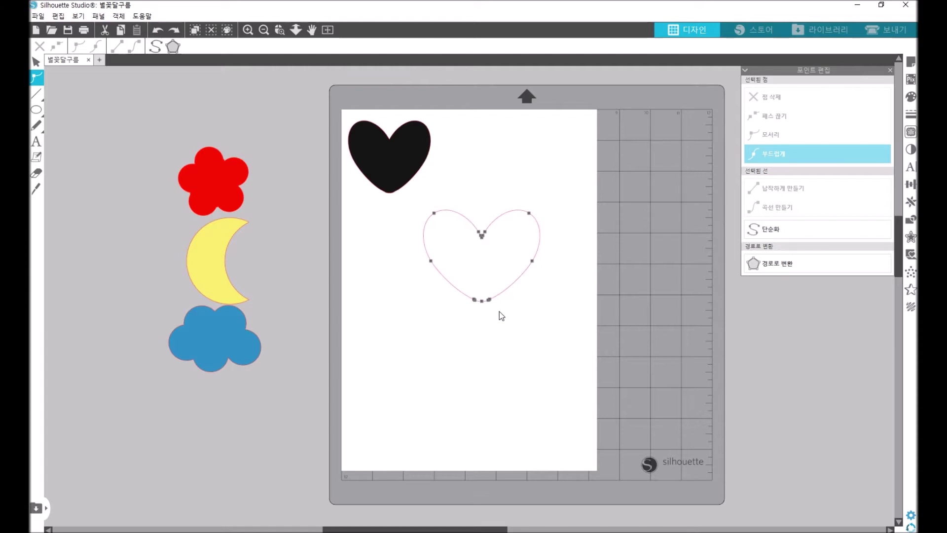
- Delete the surplus points clustered just right of the heart's bottom tip
left_click(248, 30)
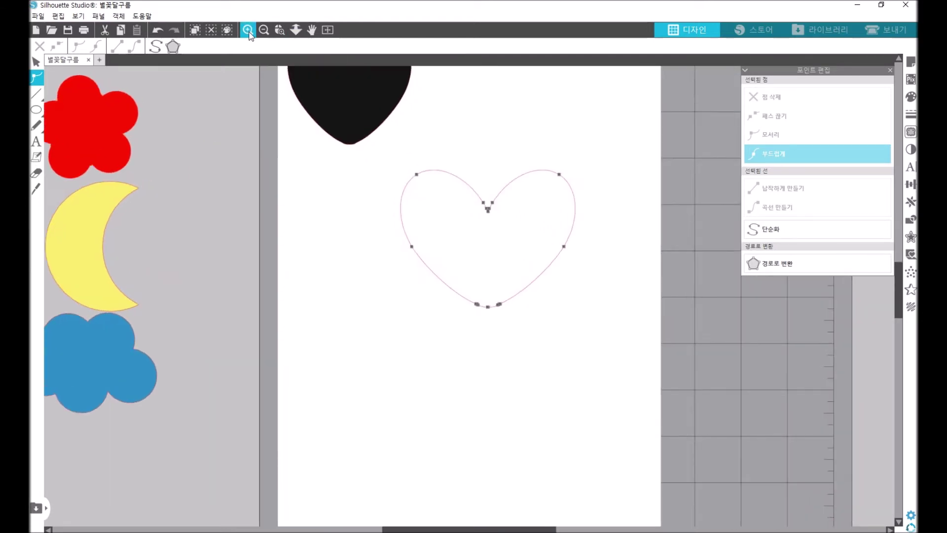
left_click(247, 30)
left_click(248, 30)
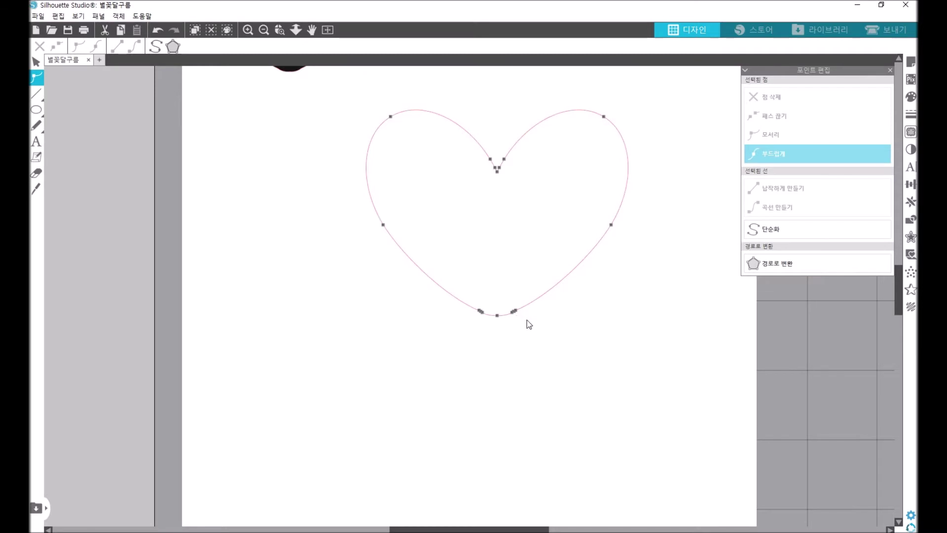
left_click(514, 312)
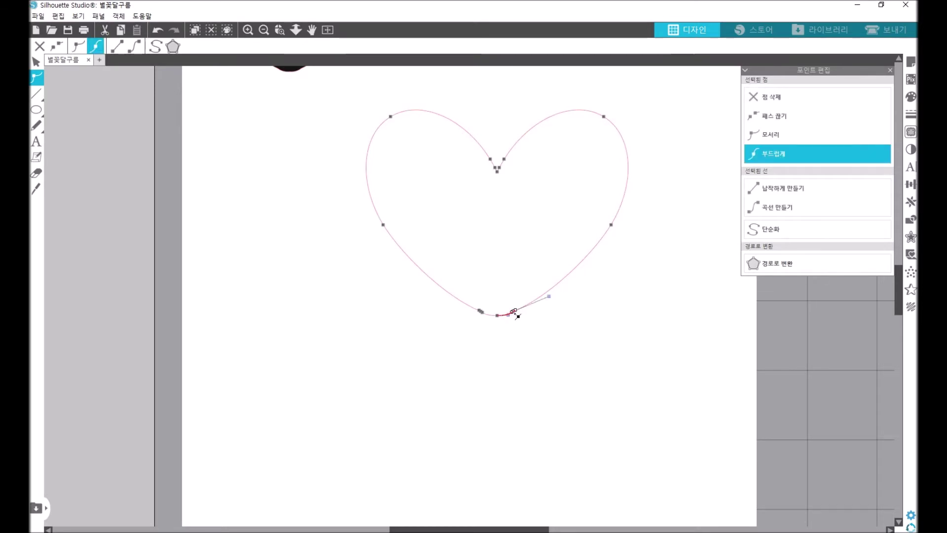
left_click(527, 327)
left_click_drag(532, 329, 514, 313)
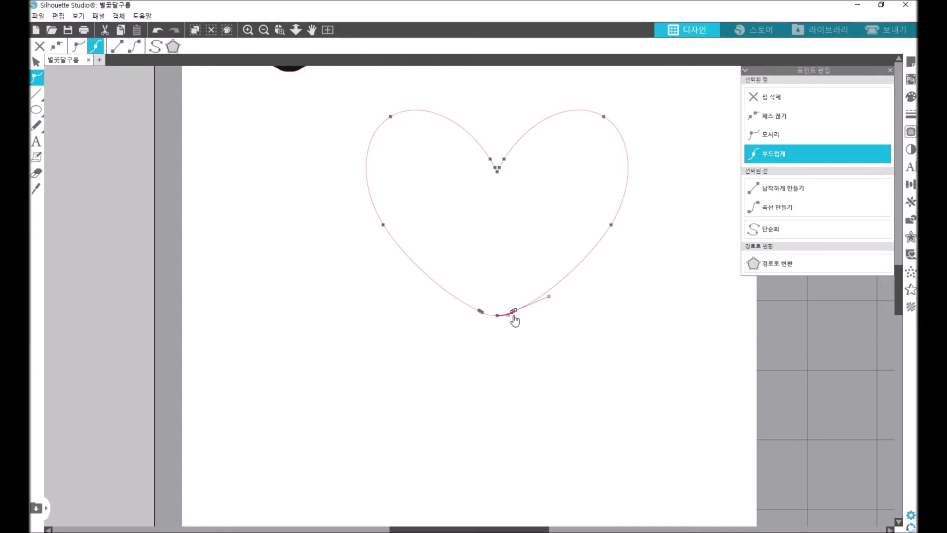
right_click(514, 315)
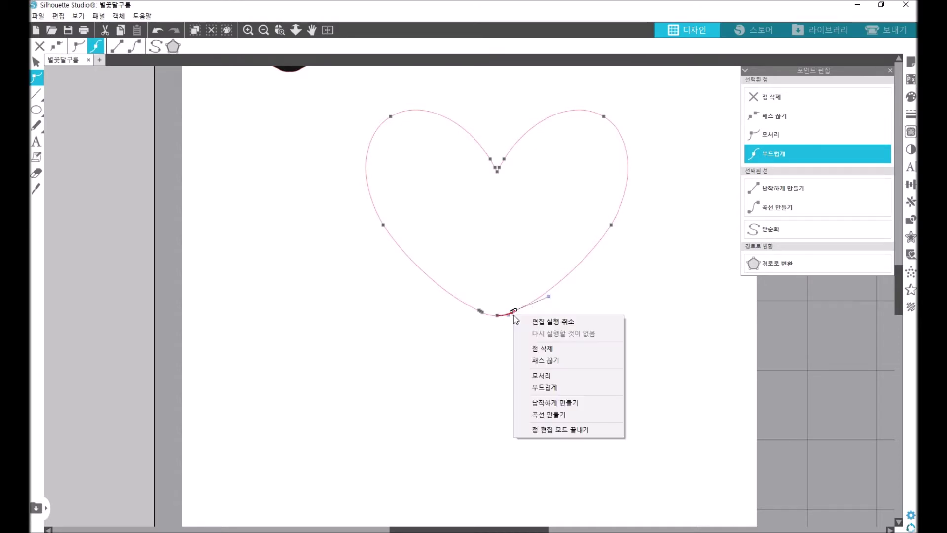
left_click(541, 350)
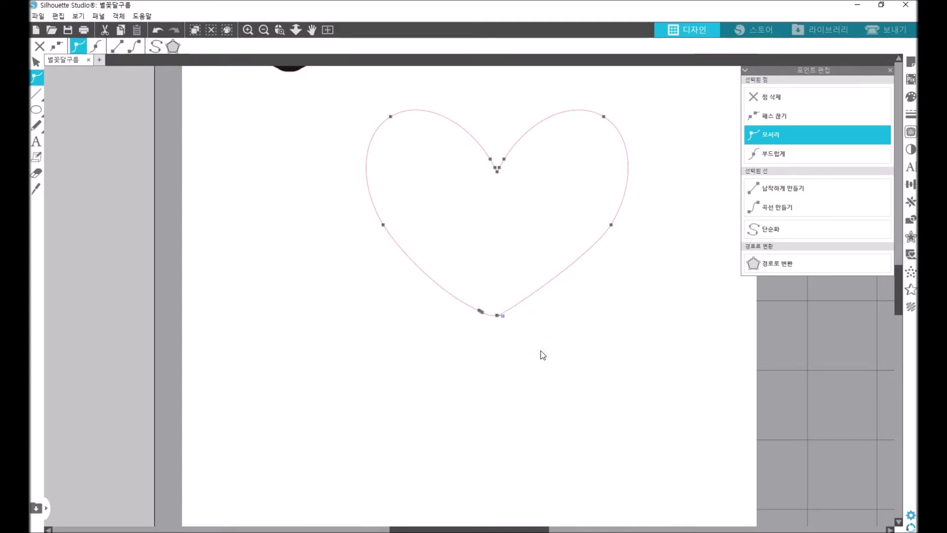
- Delete the surplus points clustered just left of the bottom tip and finish point editing
left_click(480, 311)
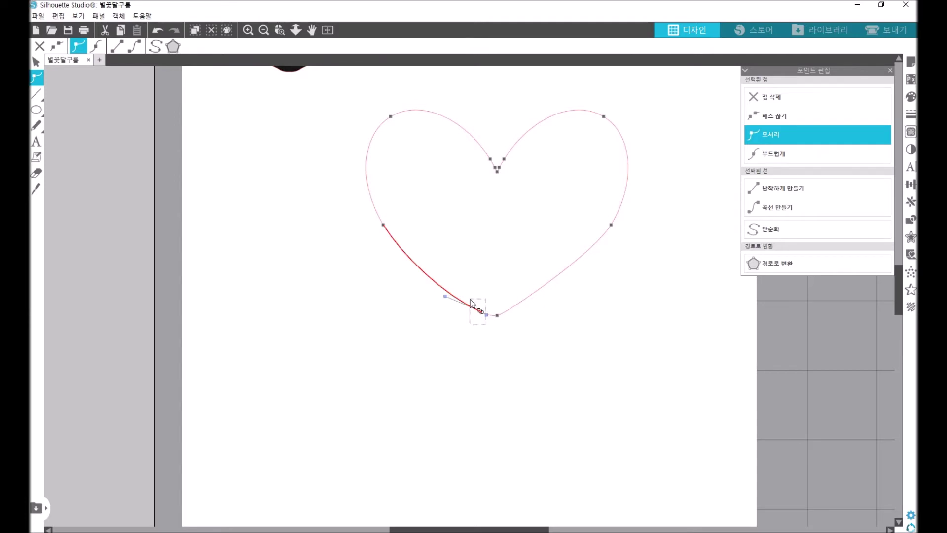
left_click_drag(470, 300, 474, 306)
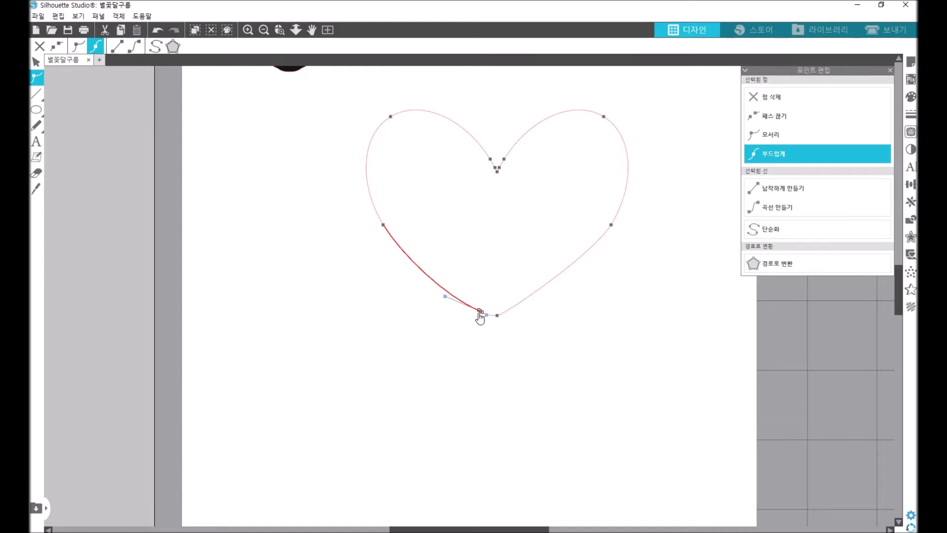
right_click(484, 311)
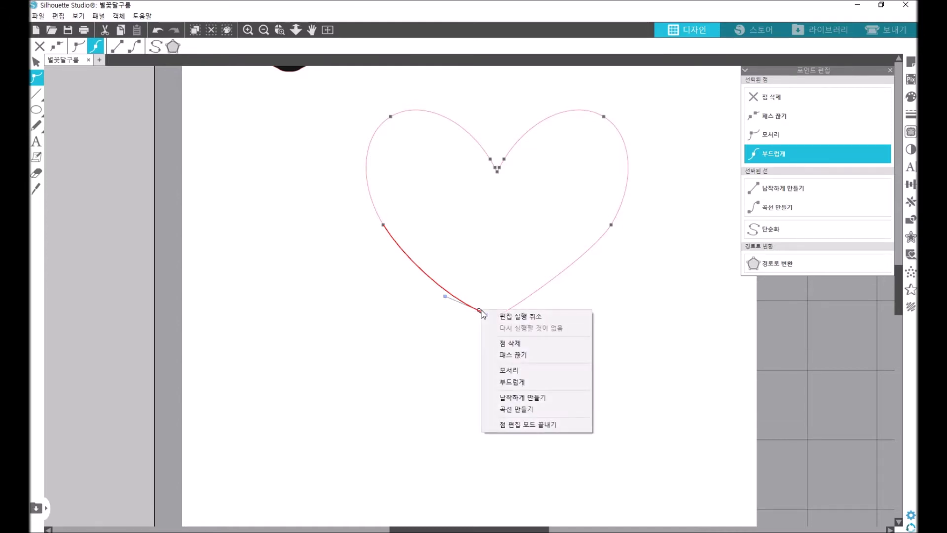
left_click(511, 343)
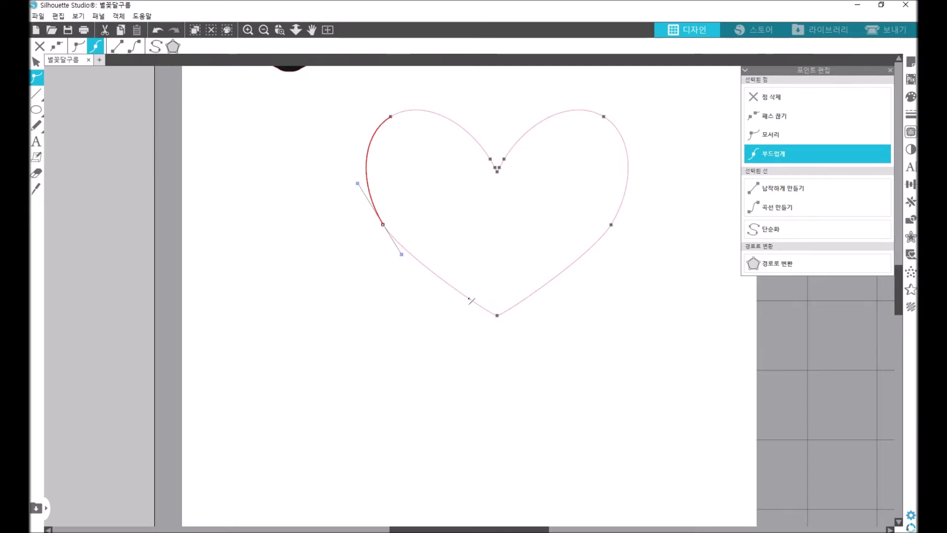
left_click(511, 343)
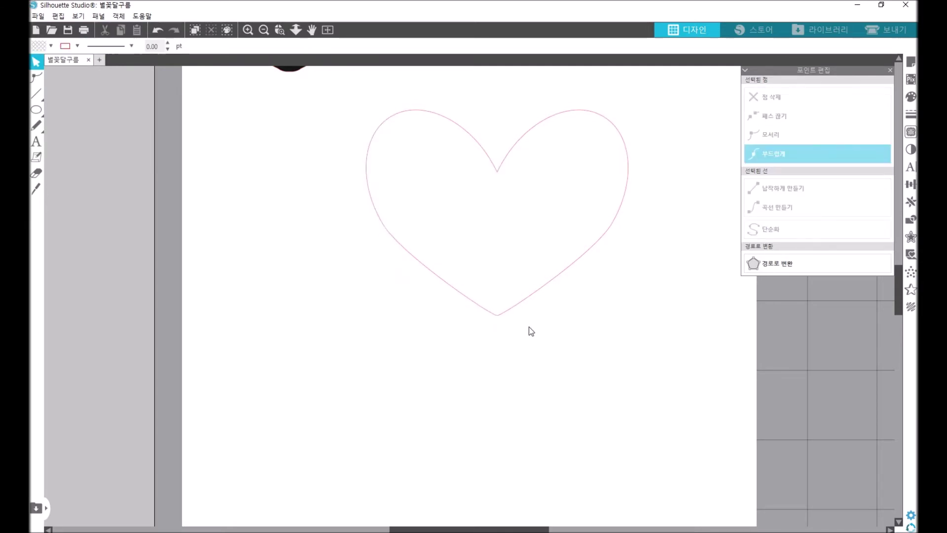
- Try to pull the heart's bottom tip point slightly downward, then undo the move
left_click(500, 318)
double_click(500, 318)
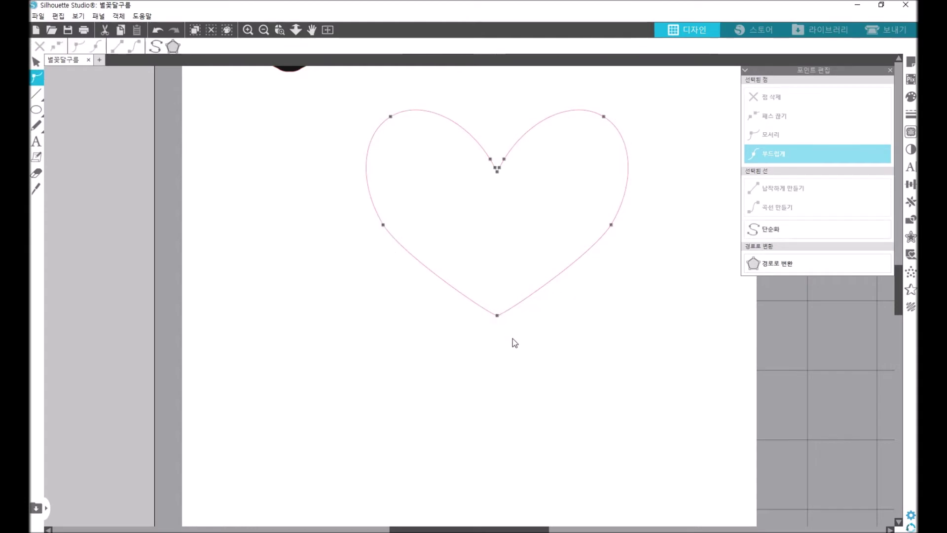
left_click(497, 324)
left_click(496, 324)
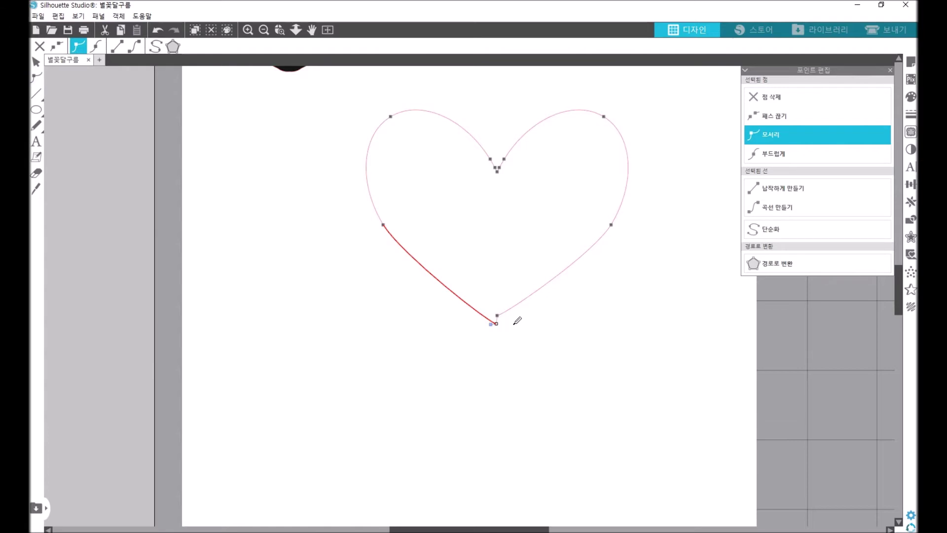
left_click(513, 321)
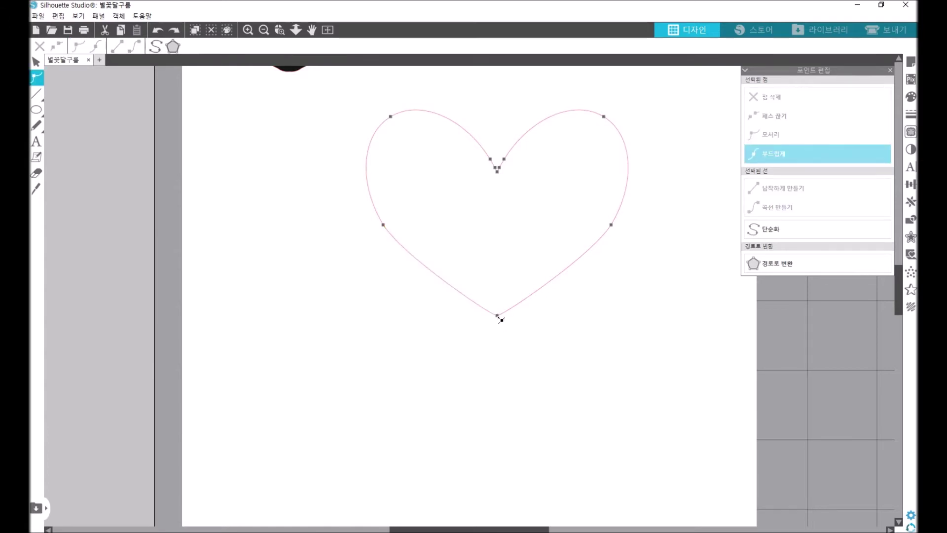
left_click(516, 330)
left_click(499, 319)
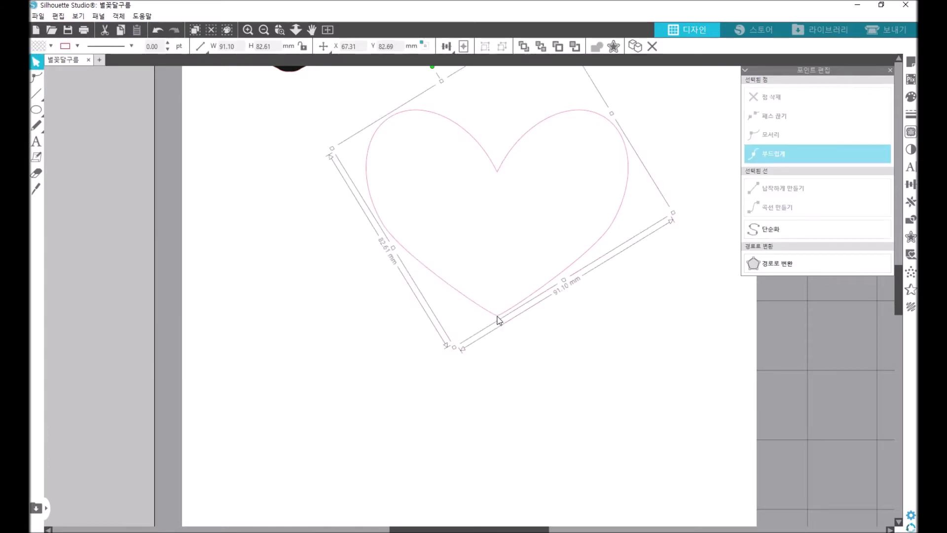
- Reopen the heart for point editing and delete the selected point at its bottom tip
left_click(505, 322)
left_click(501, 317)
double_click(501, 320)
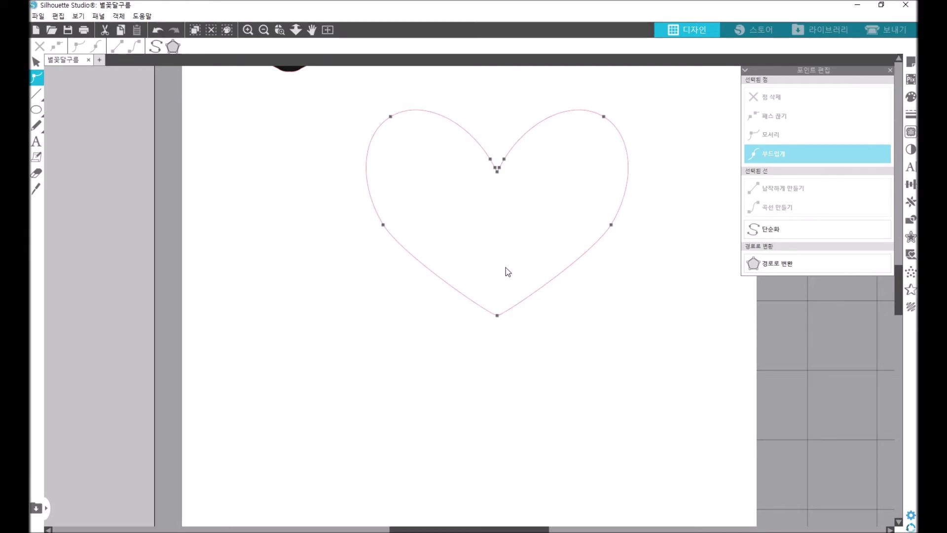
left_click(499, 315)
right_click(498, 316)
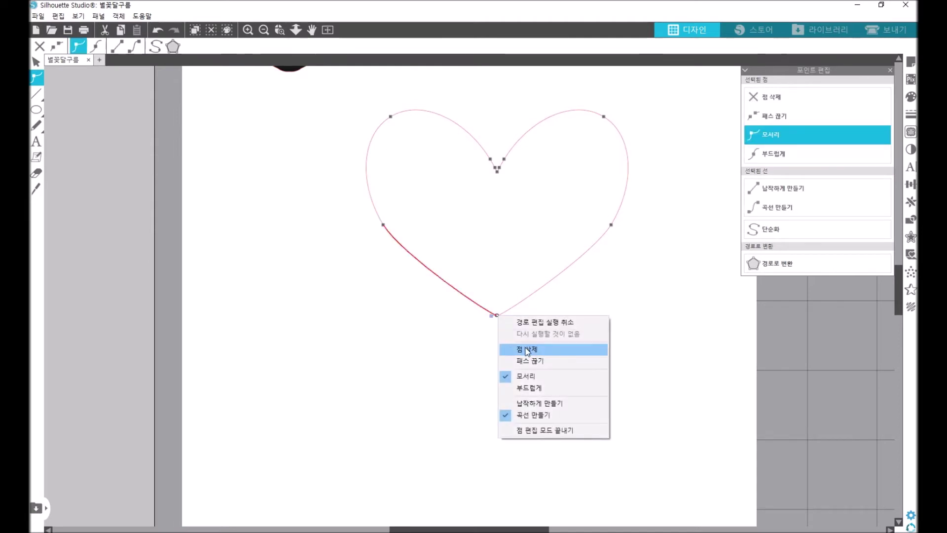
left_click(531, 351)
left_click(507, 327)
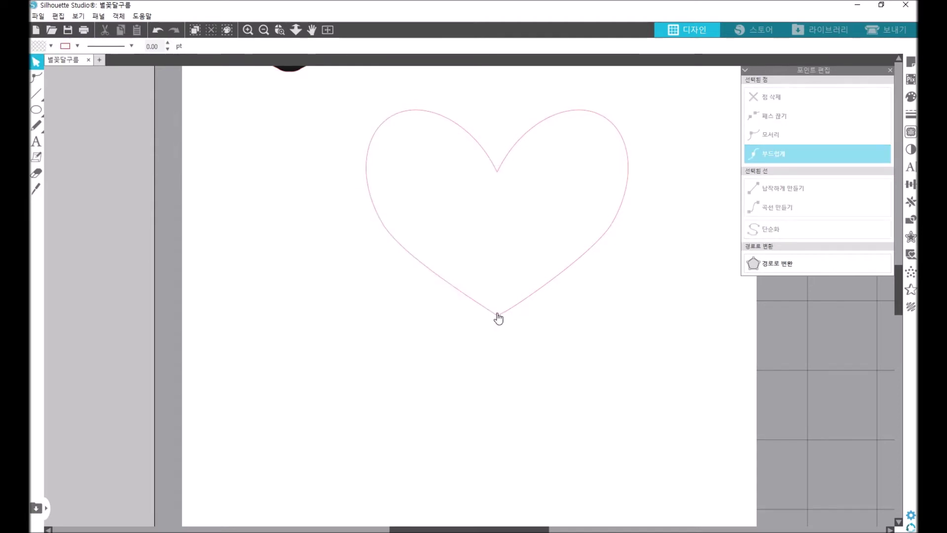
- Delete another overlapping point at the bottom tip and pull the tip slightly down into a sharper corner
left_click(499, 317)
double_click(499, 315)
left_click(498, 322)
right_click(499, 325)
left_click(538, 356)
left_click(498, 316)
mouse_move(498, 316)
left_mouse_down()
mouse_move(496, 345)
mouse_move(498, 262)
mouse_move(501, 323)
left_mouse_up()
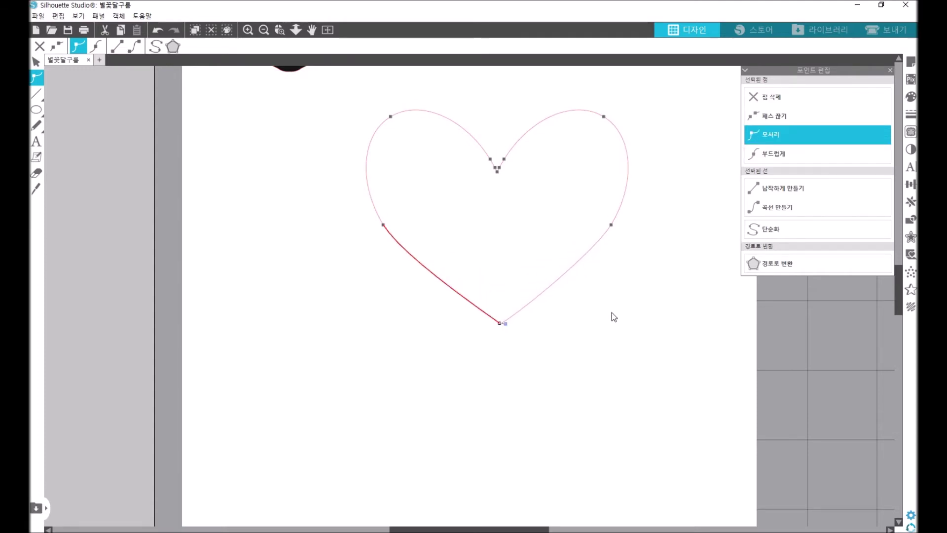
left_click(626, 304)
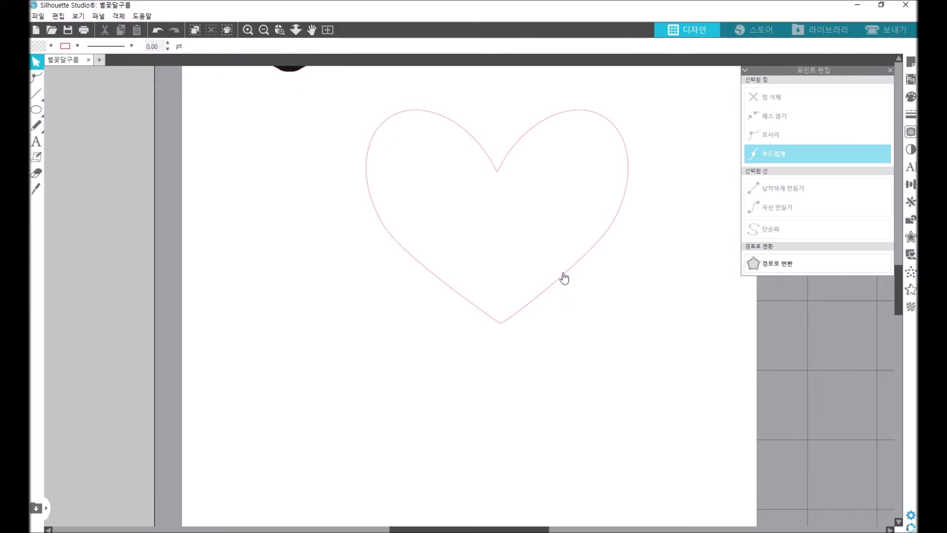
- Move the heart up beside the black sample heart and fill it with light pink
left_click_drag(567, 275, 523, 325)
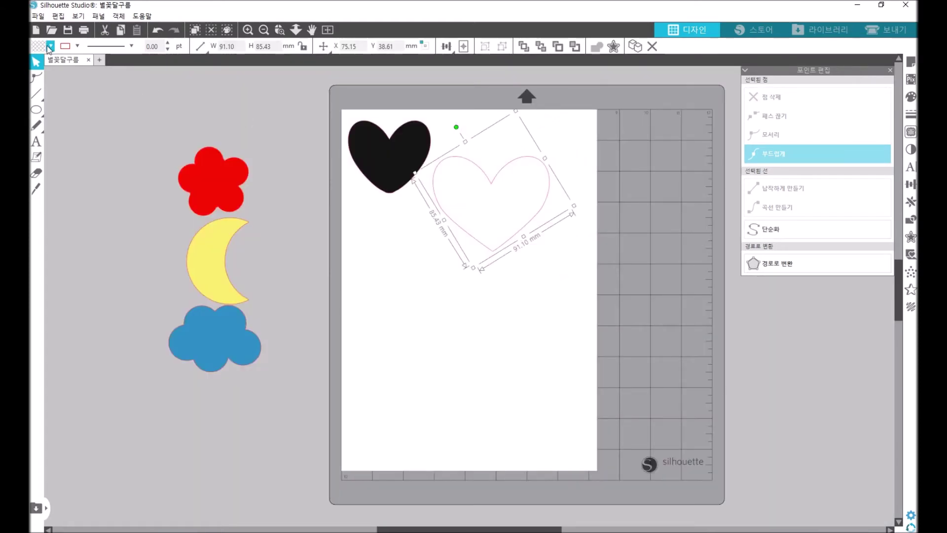
left_click(50, 46)
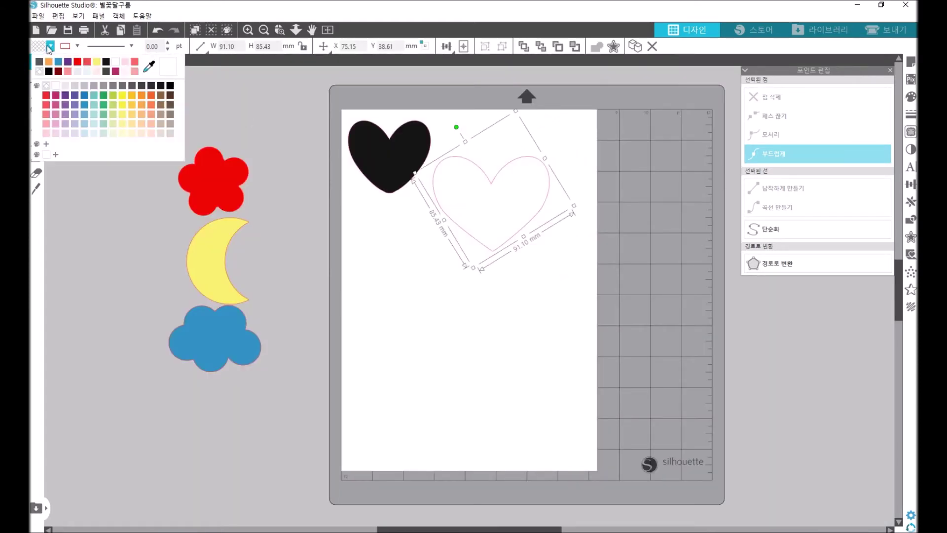
left_click(78, 62)
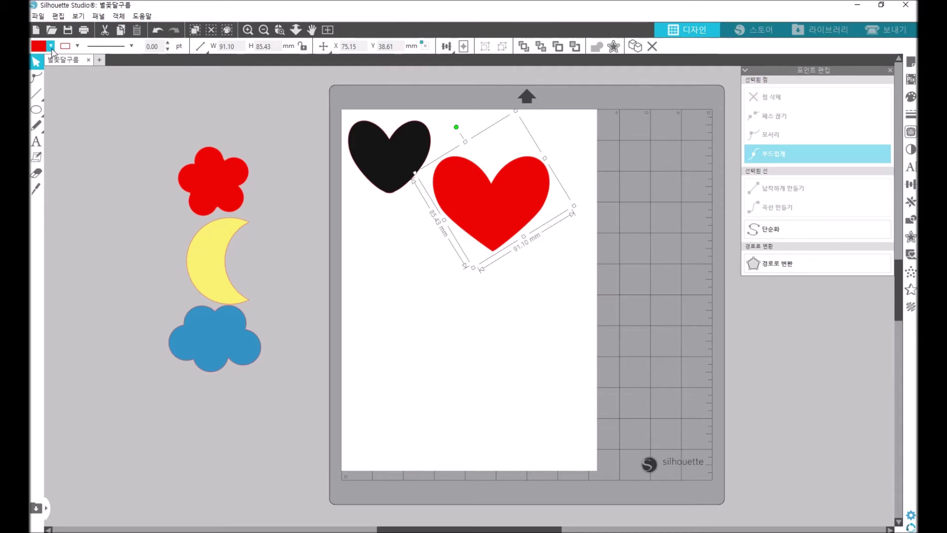
left_click(51, 47)
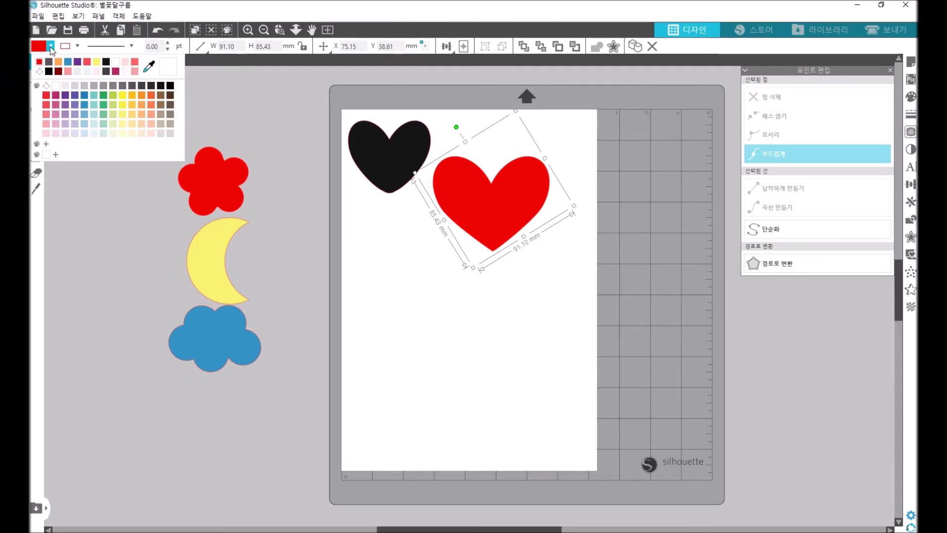
left_click(52, 123)
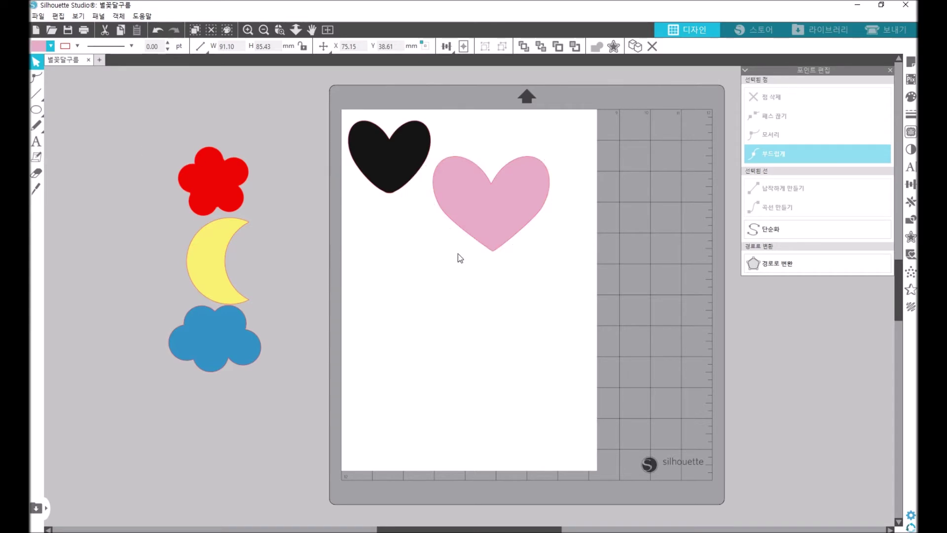
- Shrink the pink heart, place it right beside the black sample heart, and nudge the black heart slightly down
mouse_move(478, 241)
left_mouse_down()
mouse_move(377, 258)
mouse_move(383, 275)
mouse_move(418, 250)
mouse_move(462, 249)
left_mouse_up()
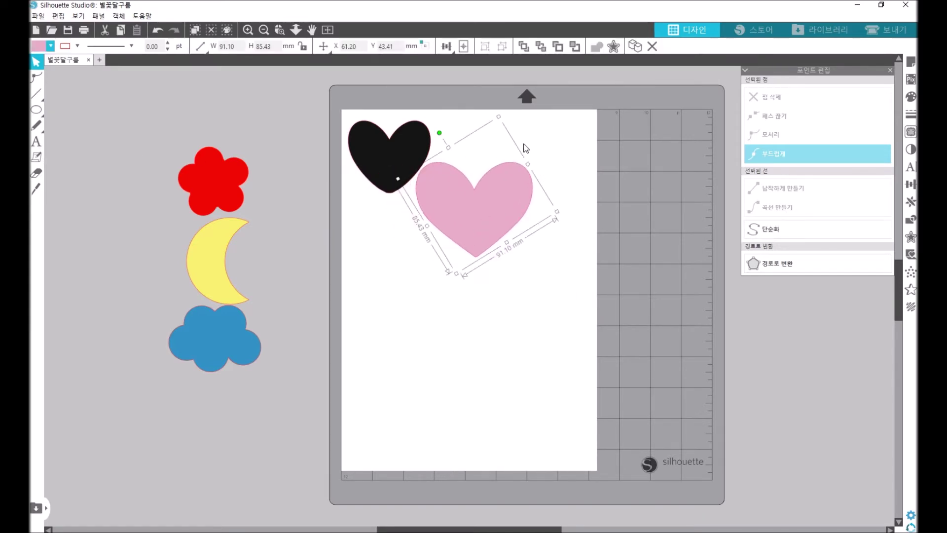
left_click_drag(499, 117, 483, 182)
left_click_drag(471, 216, 474, 155)
left_click_drag(387, 197, 390, 206)
left_click(390, 207)
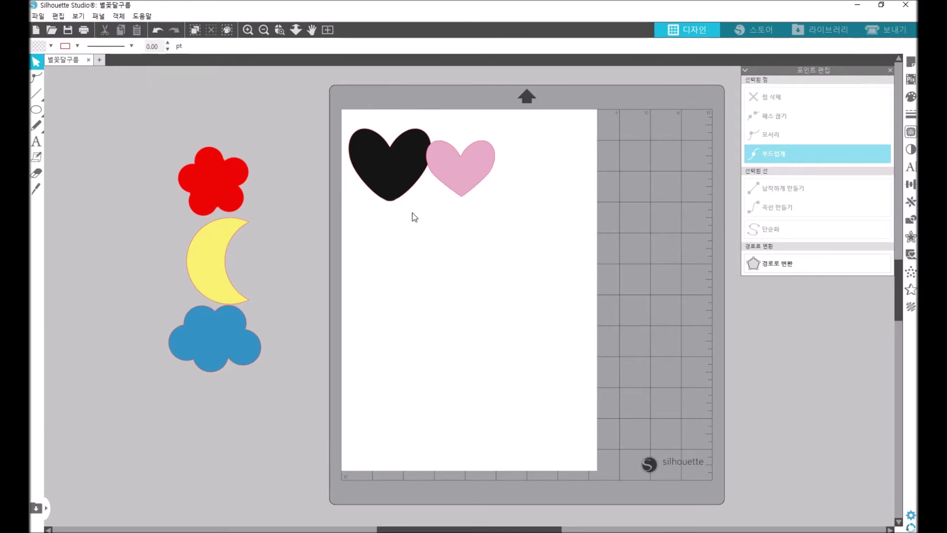
- Move the pink and black hearts off the page into the empty area on its left
left_click_drag(464, 193, 296, 184)
left_click_drag(370, 190, 207, 140)
left_click_drag(304, 178, 307, 193)
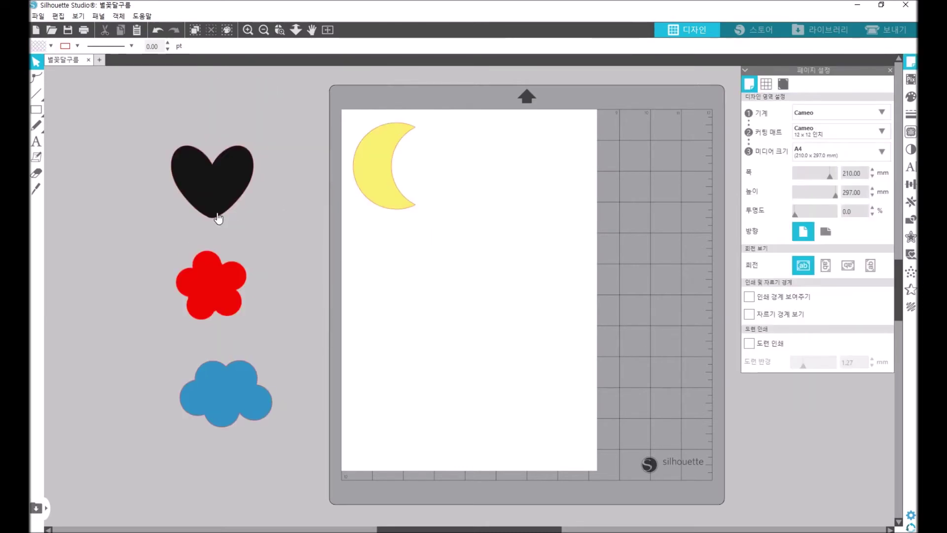
- Shift the black heart up above the red flower and nudge the yellow moon right and down on the page
left_click_drag(218, 219, 218, 195)
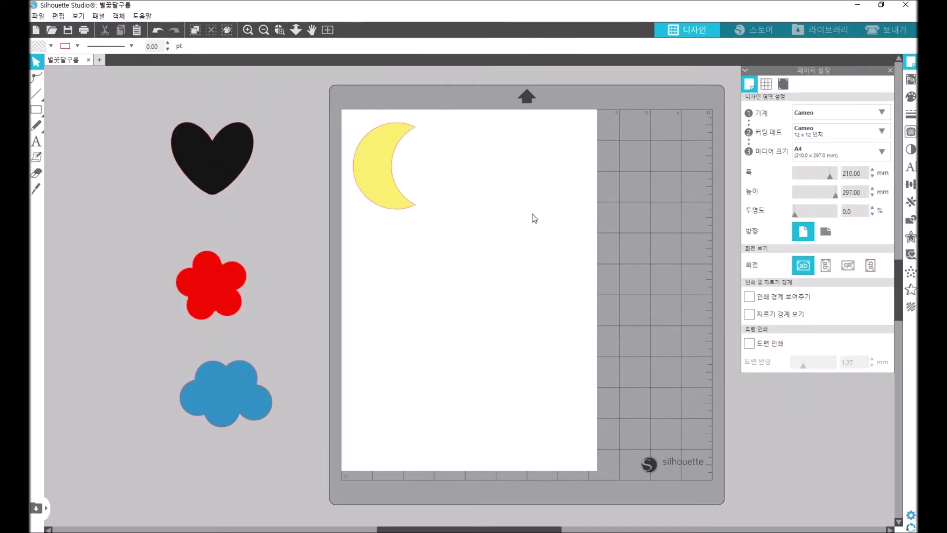
left_click_drag(400, 202, 422, 208)
left_click(448, 228)
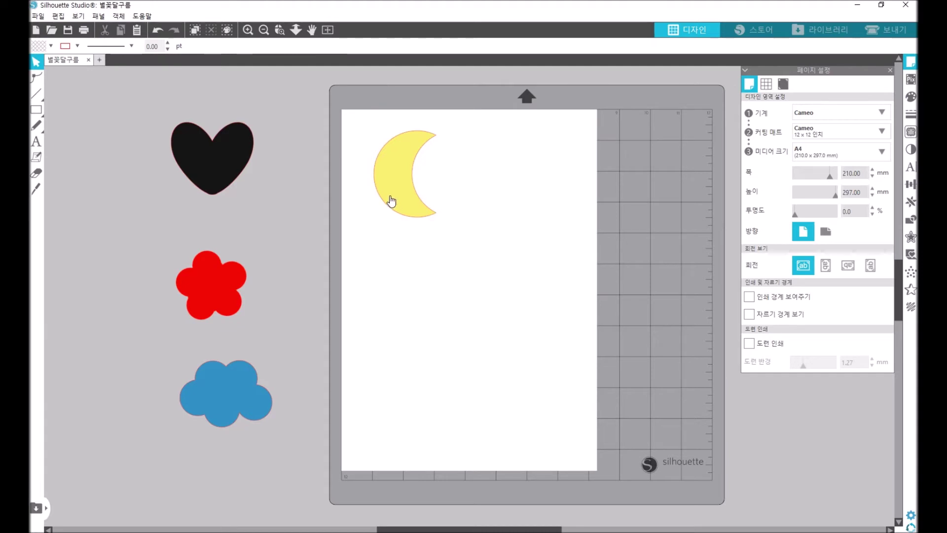
- Draw a circle about 67 mm in diameter below the yellow moon and shift it slightly to the right
mouse_move(35, 123)
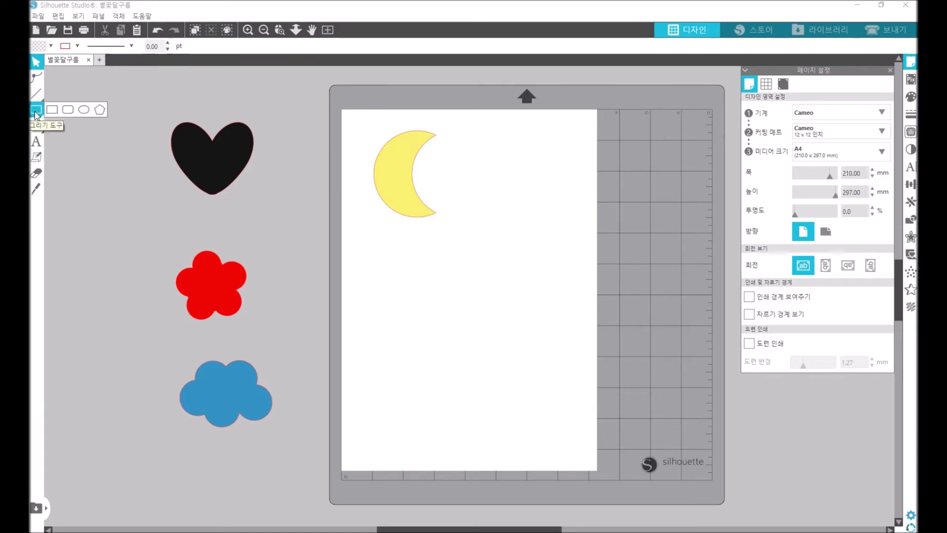
left_click(82, 113)
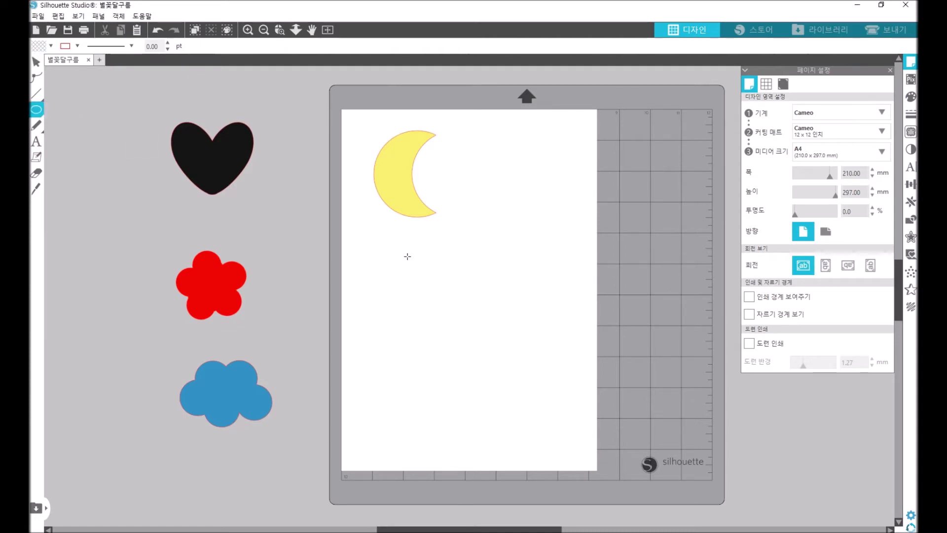
mouse_move(404, 275)
left_mouse_down()
mouse_move(444, 327)
mouse_move(467, 323)
mouse_move(451, 313)
mouse_move(463, 336)
left_mouse_up()
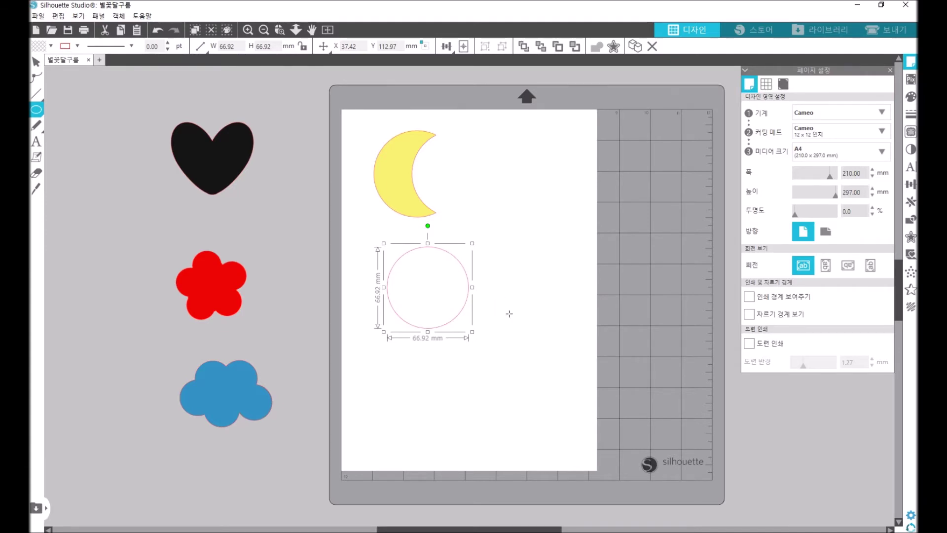
key("Escape")
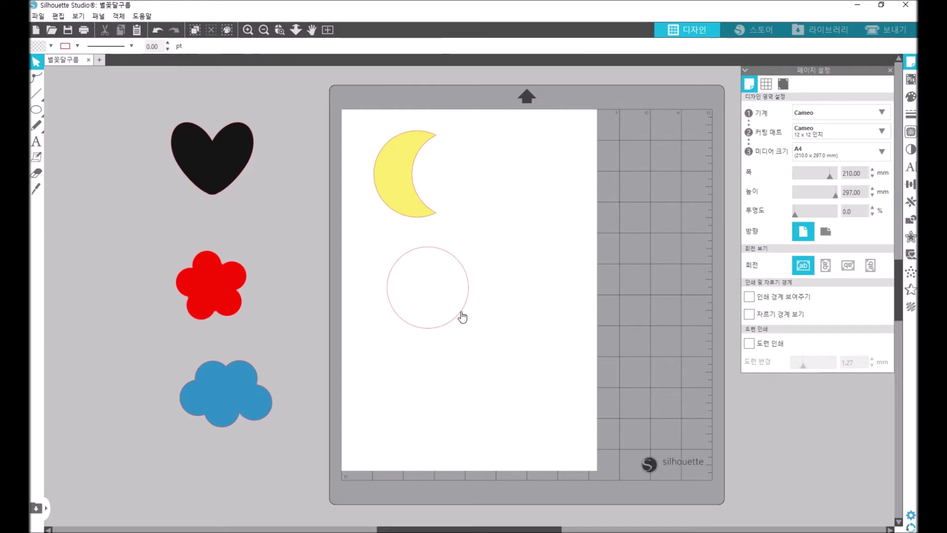
left_click_drag(454, 319, 463, 319)
left_click(499, 324)
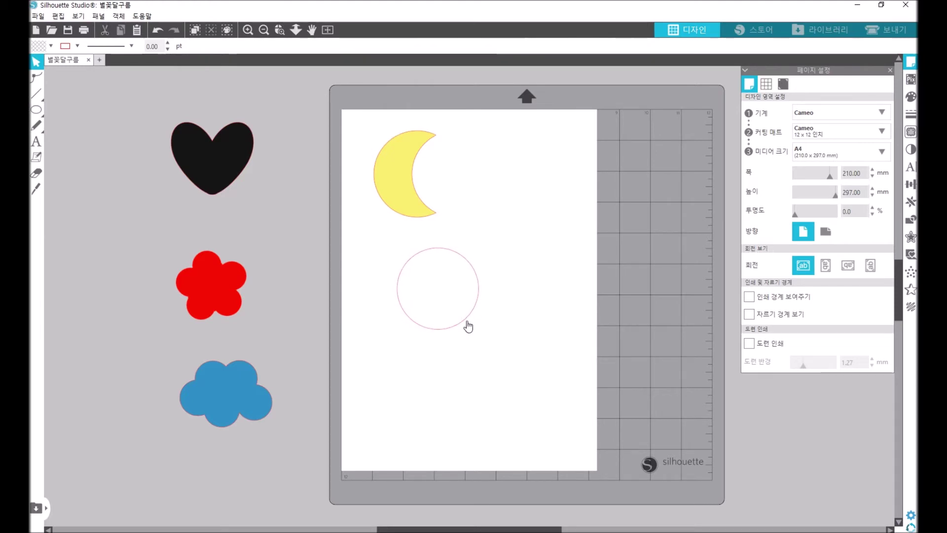
- Duplicate the circle and move the copy to its right so the two circles partly overlap
left_click(463, 320)
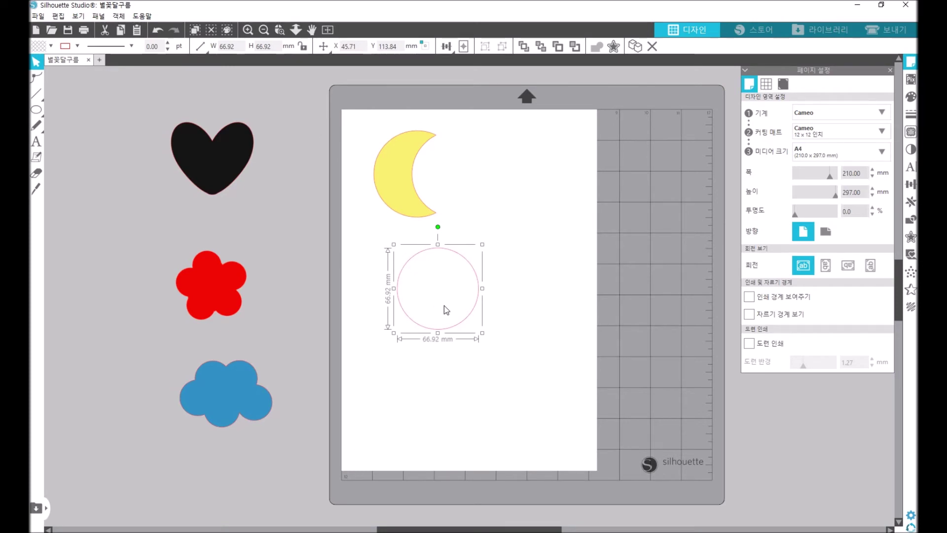
key("ctrl+d")
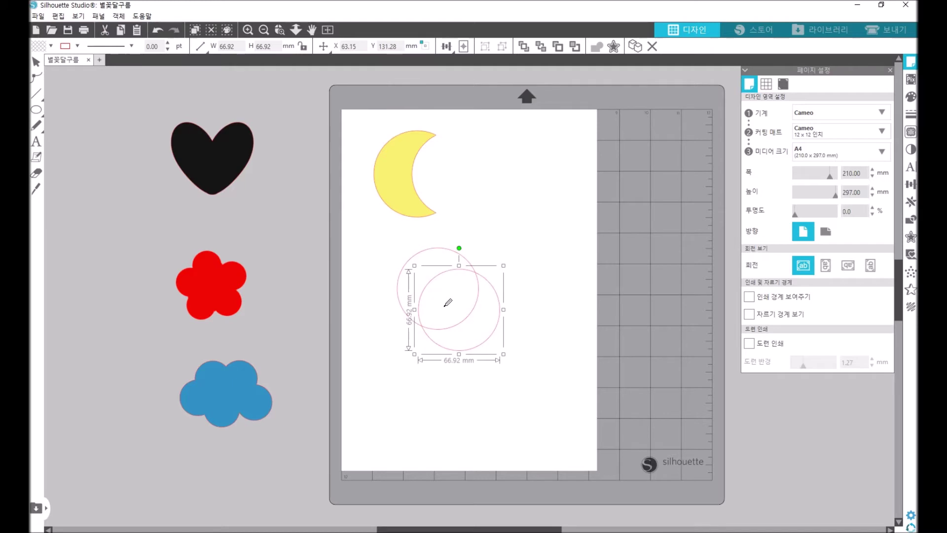
left_click_drag(491, 334, 529, 324)
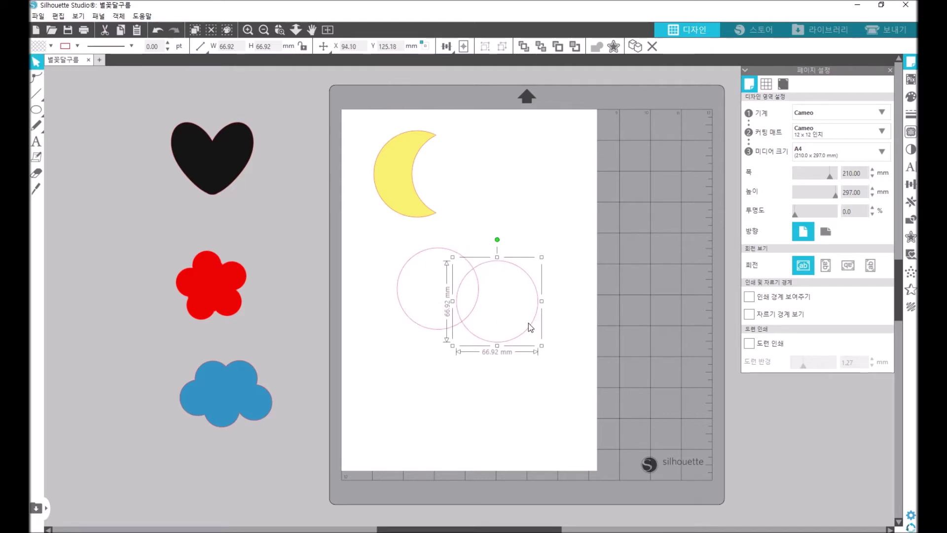
left_click(572, 334)
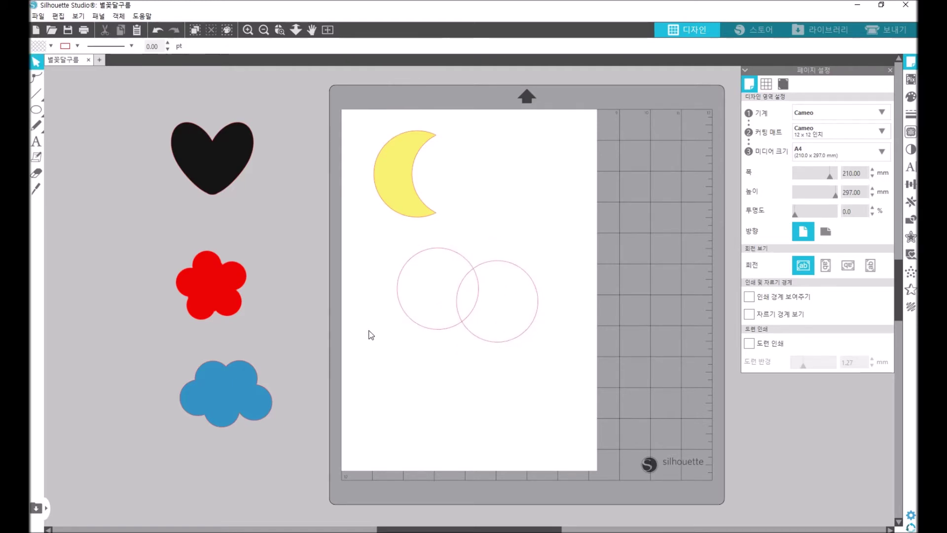
- Align the two overlapping circles vertically on their middles
left_click_drag(556, 371, 361, 233)
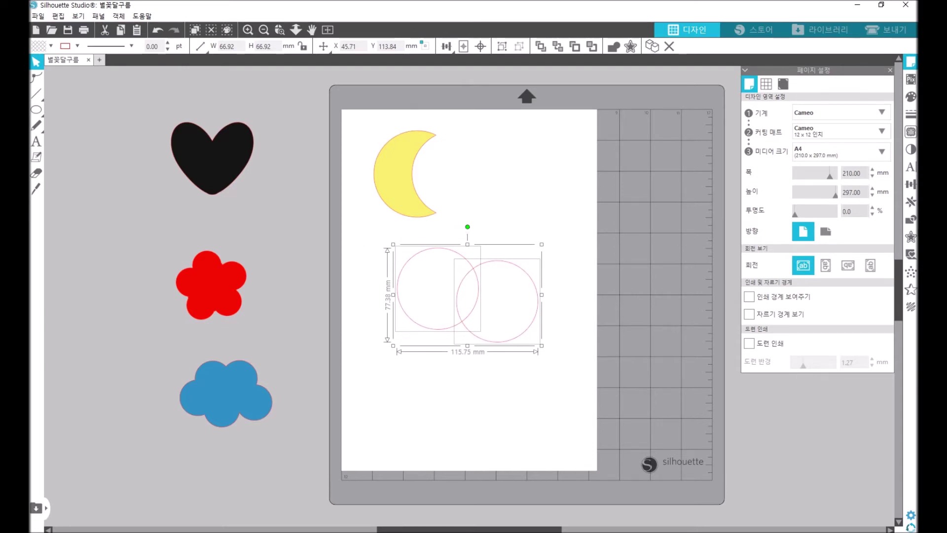
left_click(912, 187)
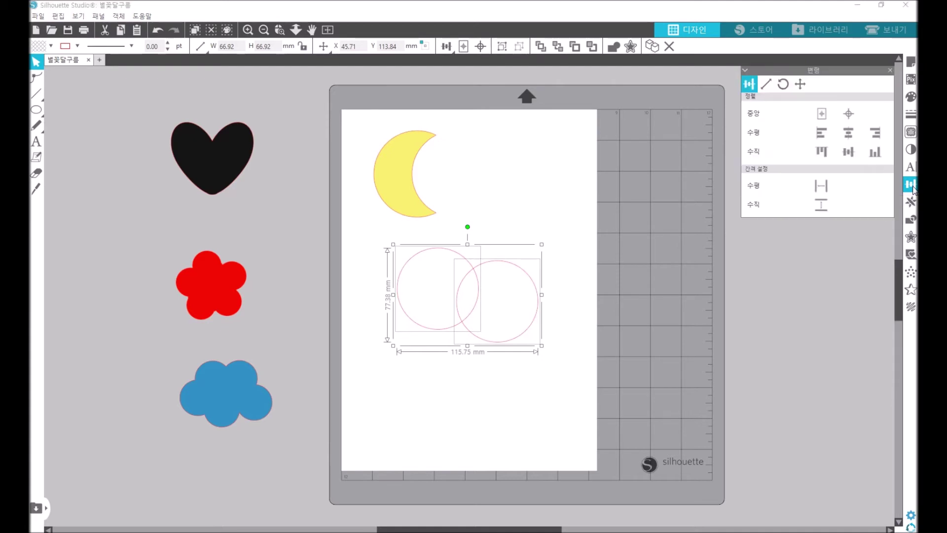
left_click(850, 153)
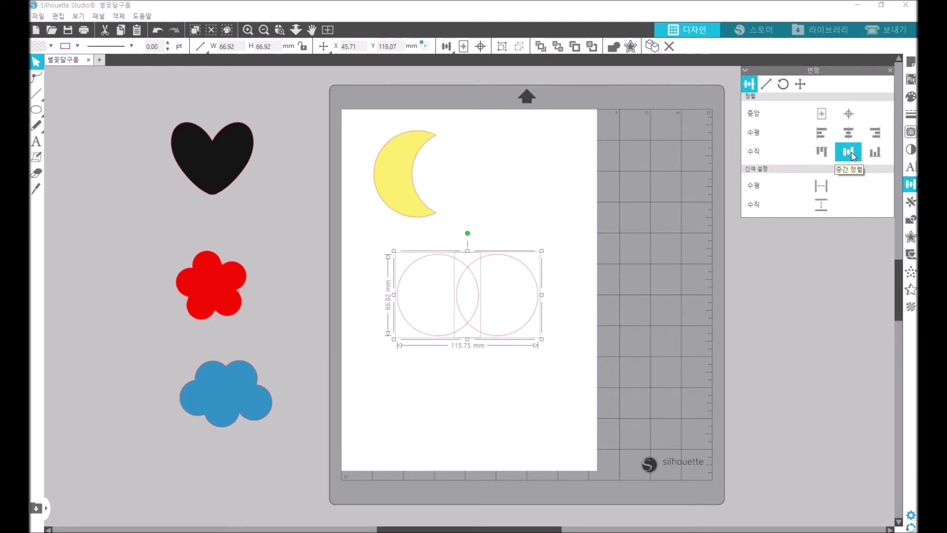
left_click(566, 316)
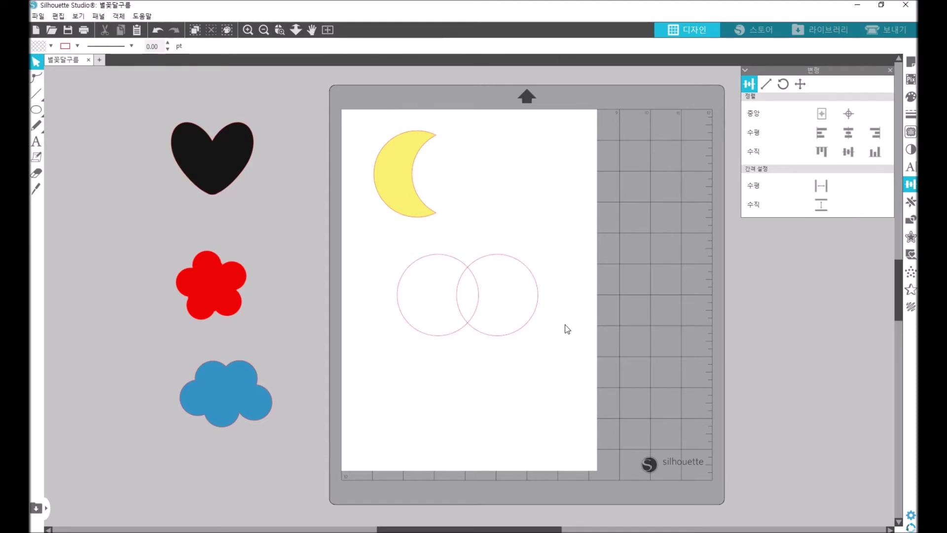
- Nudge the right circle horizontally to about X 74.5 mm so it covers more than half of the left circle
left_click(531, 324)
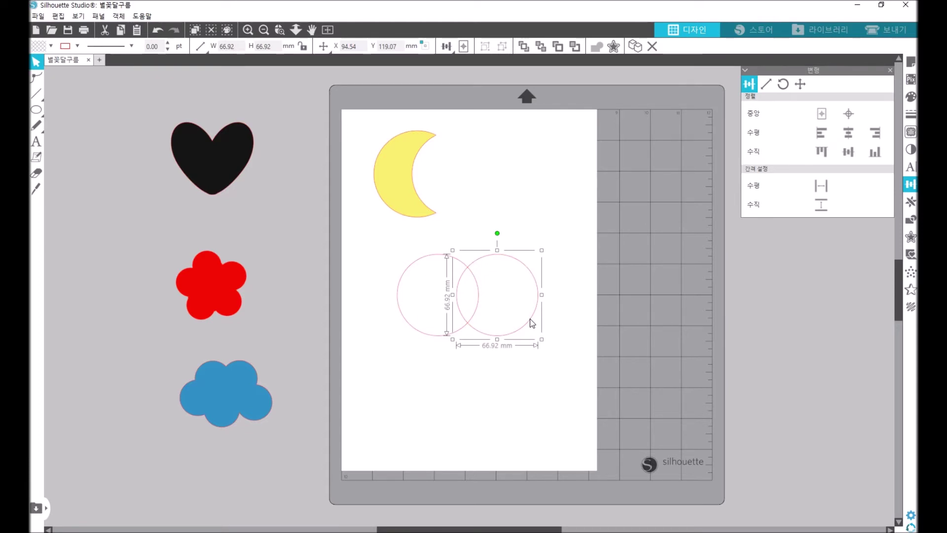
key("Left")
key("Left")
key("Left")
key("Left")
key("Left")
key("Left")
key("Left")
key("Left")
key("Left")
key("Left")
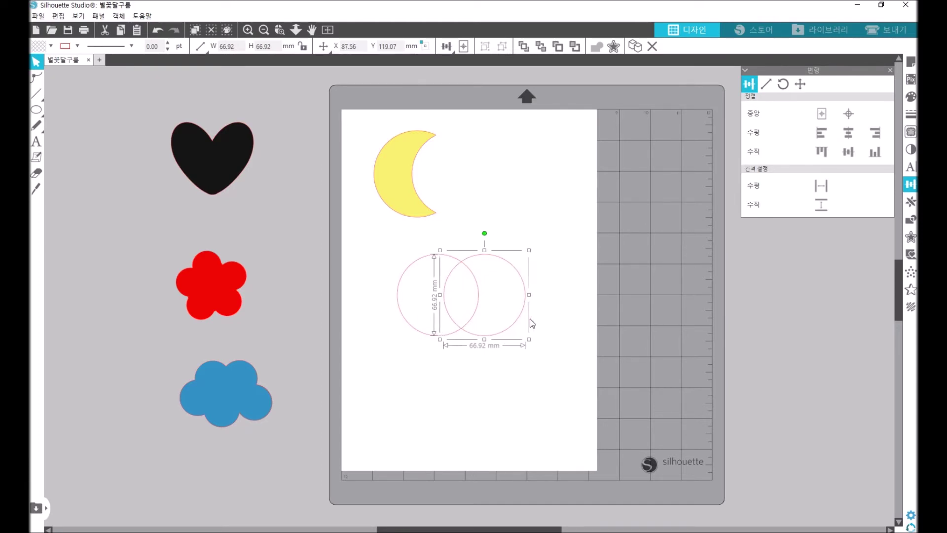
key("Left")
key("Left")
key("Left")
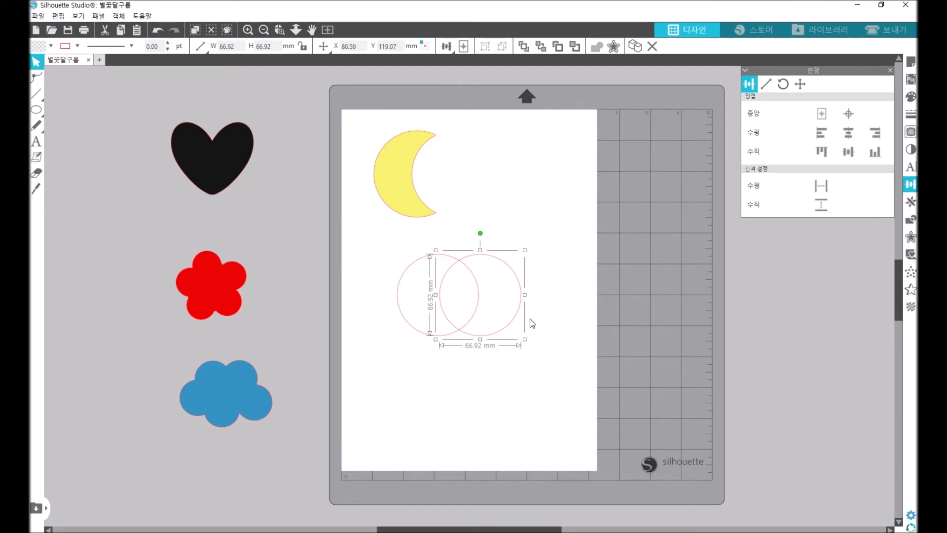
key("Left")
key("Left")
key("Left")
key("Left")
key("Left")
key("Left")
key("Left")
key("Left")
key("Left")
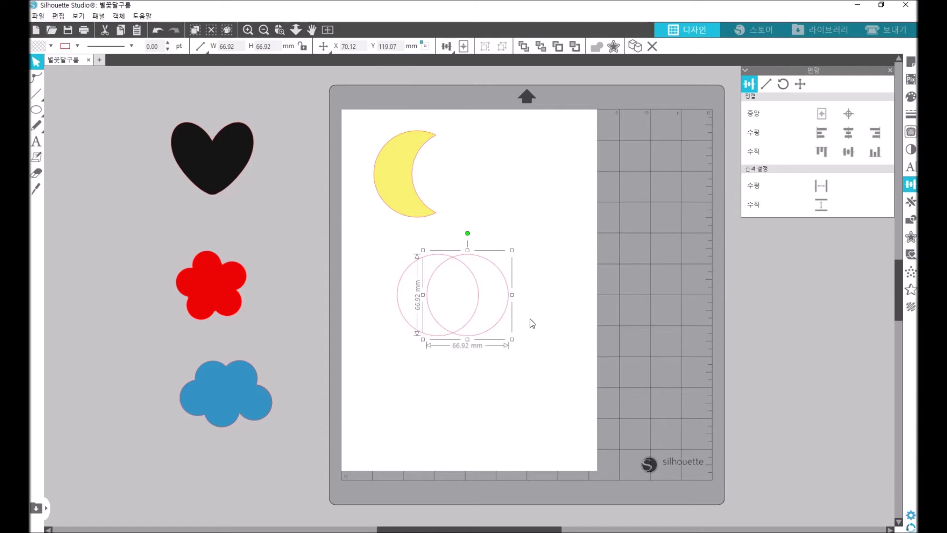
key("Left")
key("Left")
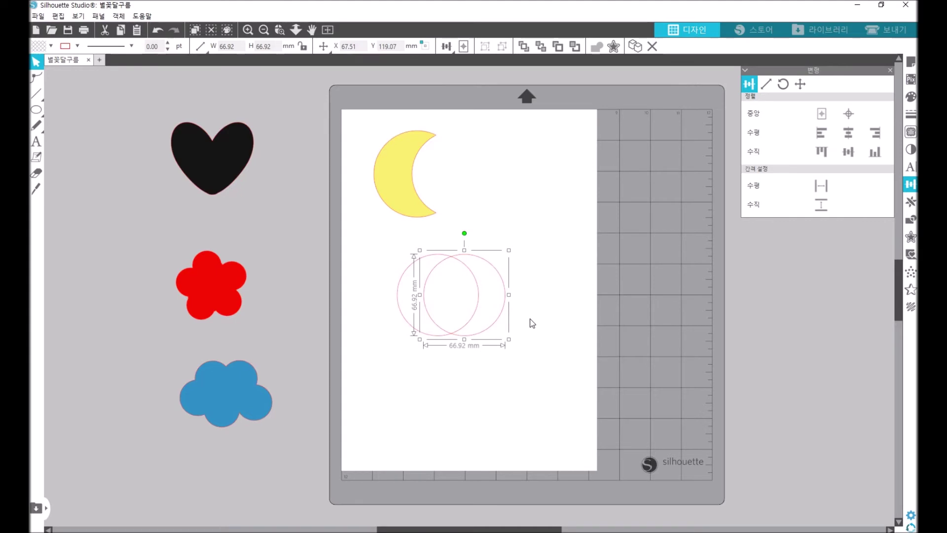
key("Right")
key("Right")
key("Right")
key("Right")
key("Right")
key("Right")
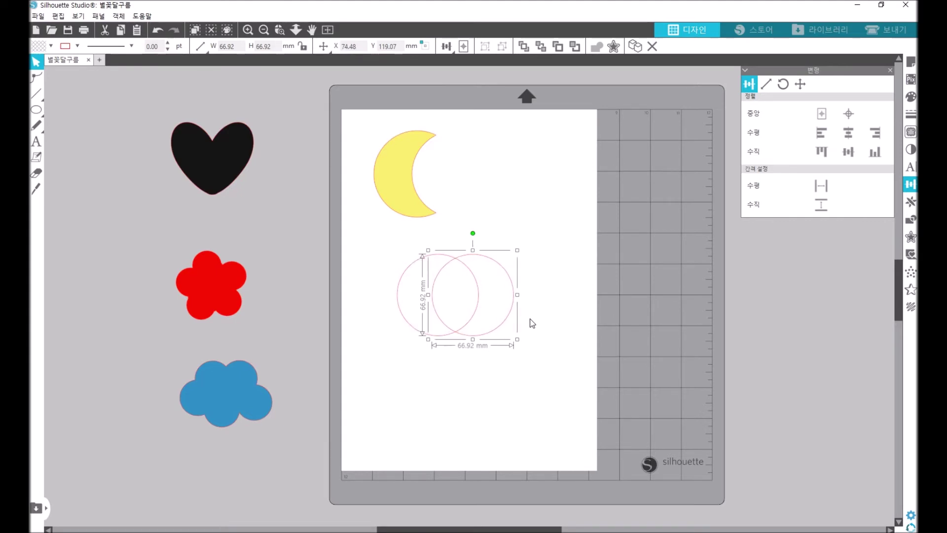
left_click(542, 209)
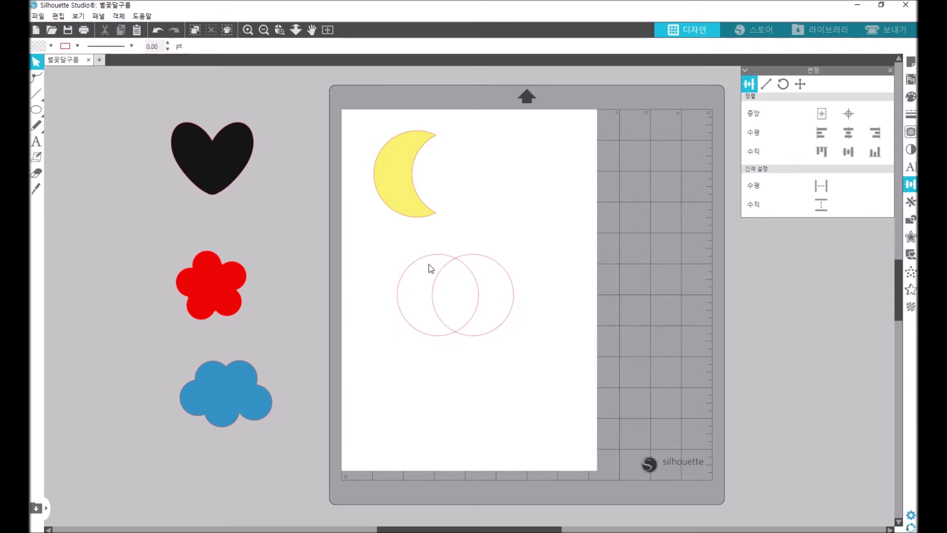
- Fill the right circle with red and the left circle with purple
left_click(508, 317)
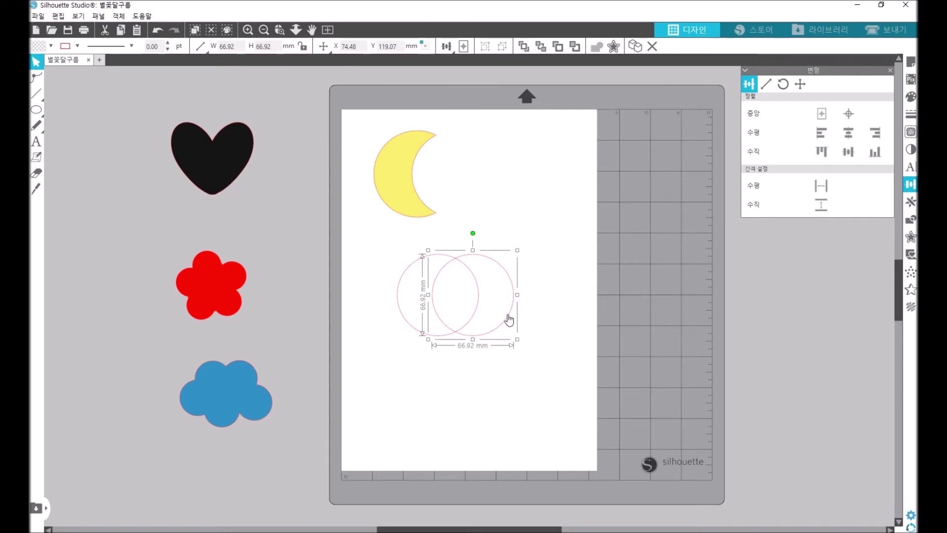
left_click(40, 46)
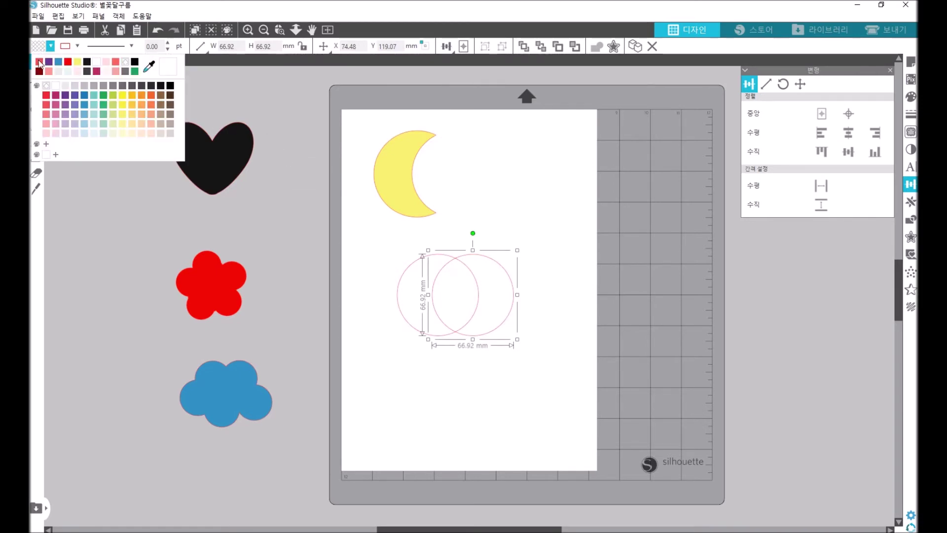
left_click(68, 62)
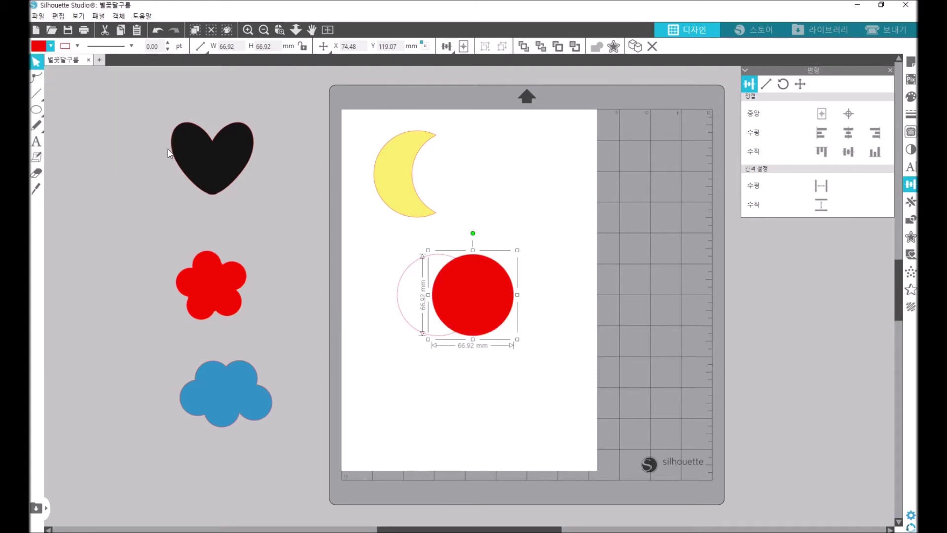
left_click(411, 292)
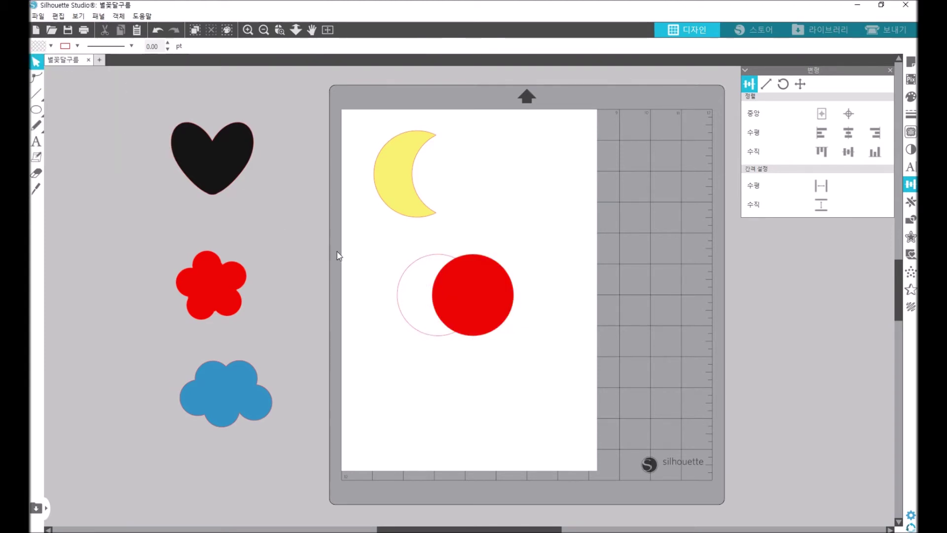
left_click(418, 333)
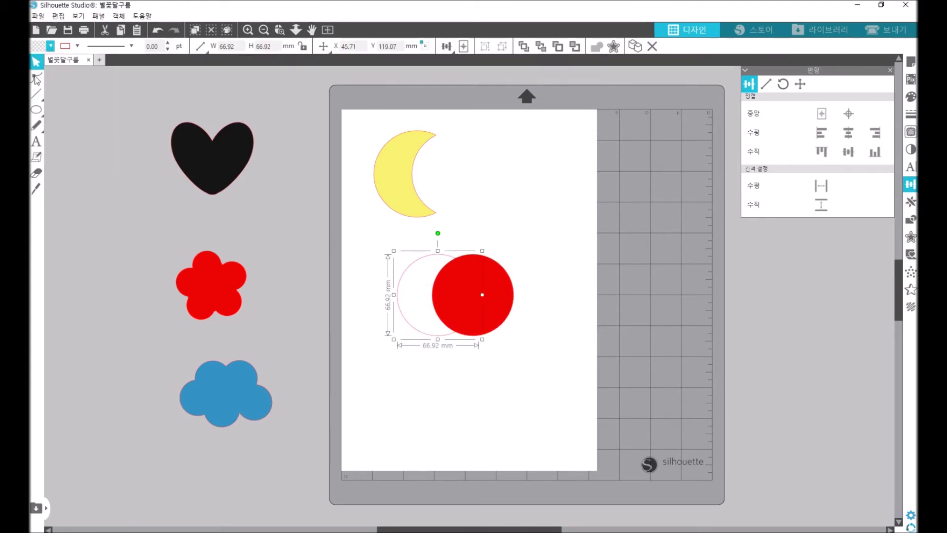
left_click(51, 46)
left_click(58, 63)
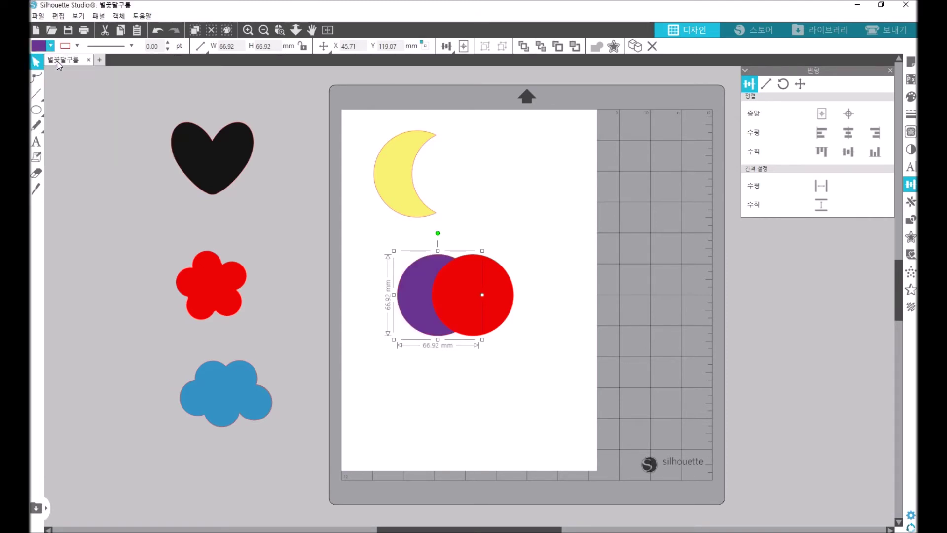
left_click(549, 223)
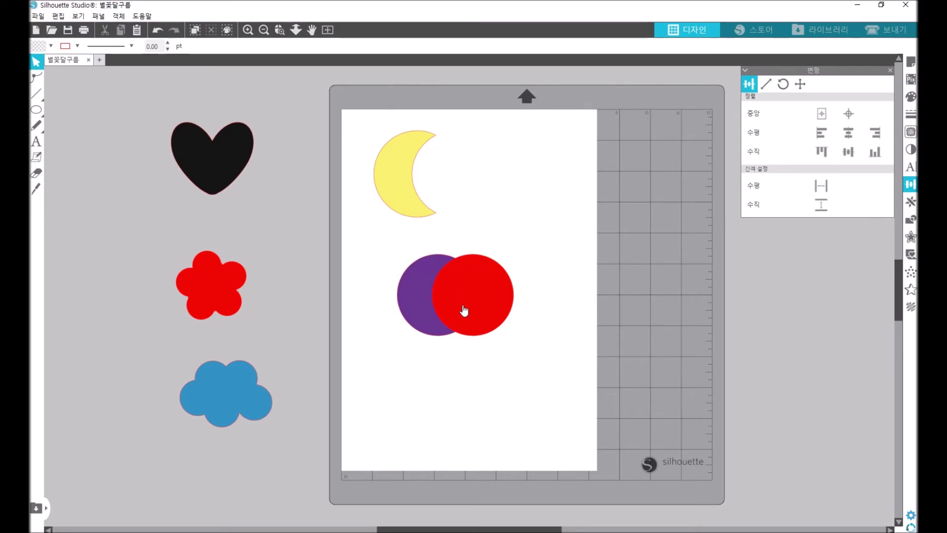
- Subtract the red circle from the purple one and place the remaining crescent directly beside the yellow moon
left_click_drag(531, 345, 372, 247)
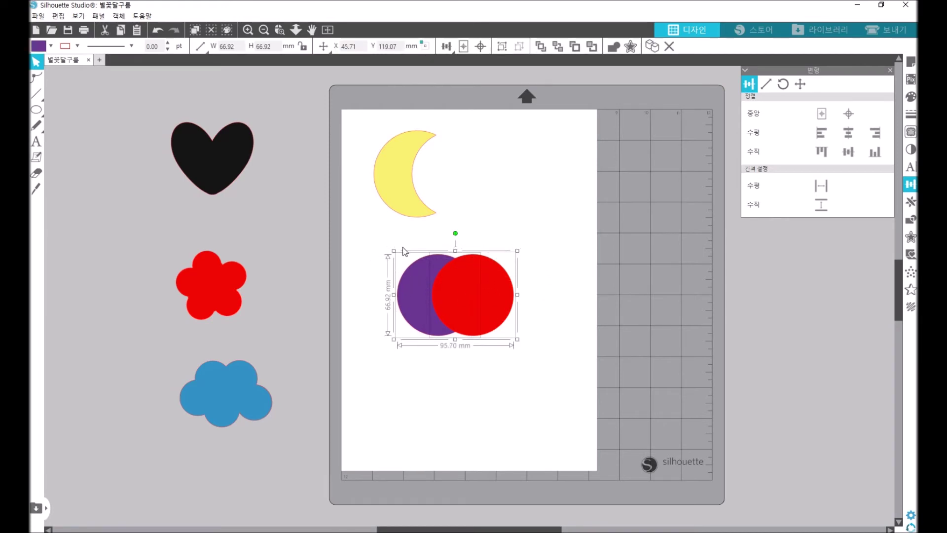
left_click(911, 224)
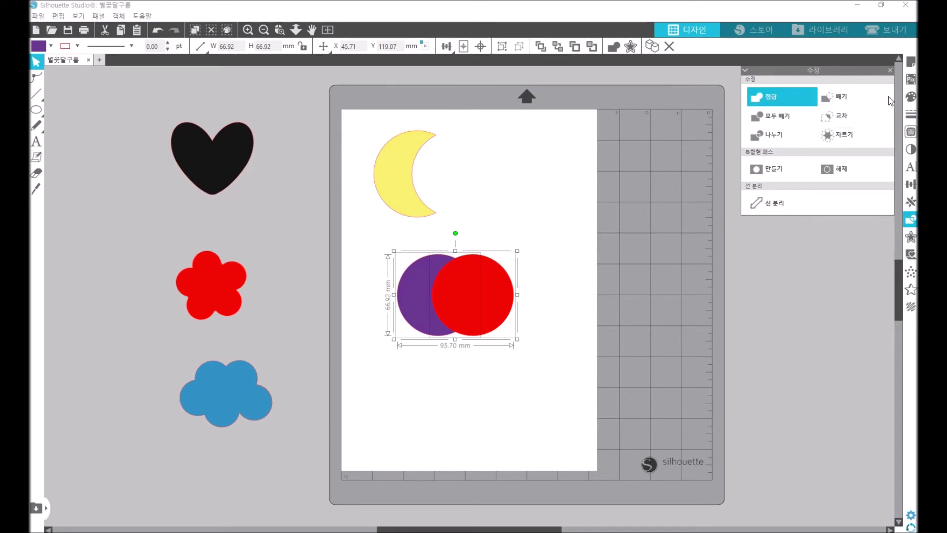
left_click(845, 100)
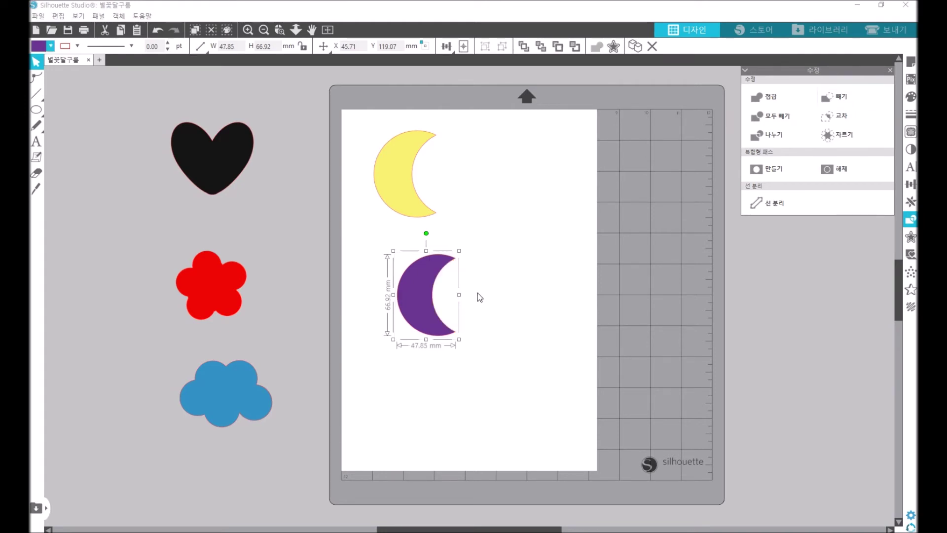
left_click_drag(431, 313, 471, 196)
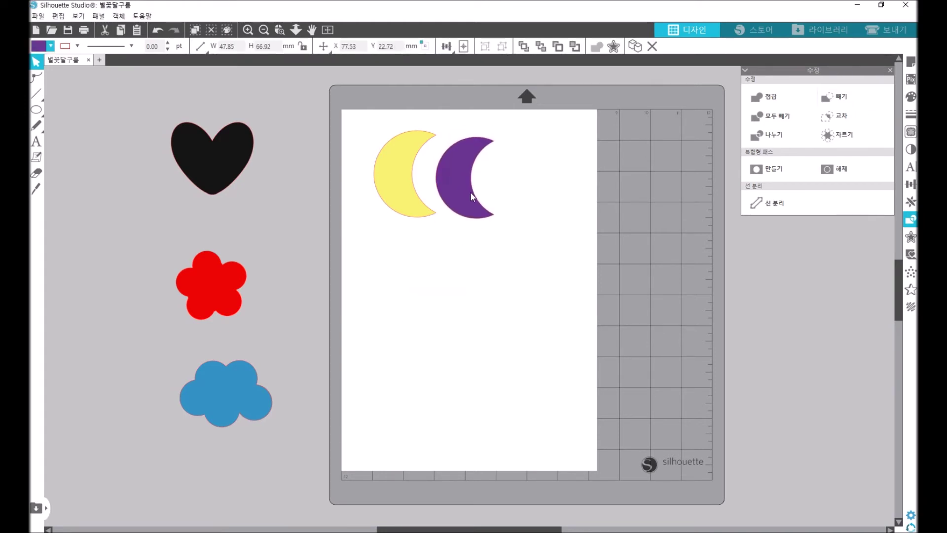
- Move the yellow and purple crescents off the page into the empty area on its left and delete the purple one
left_click(608, 254)
left_click_drag(543, 242, 362, 115)
left_click_drag(394, 186, 159, 225)
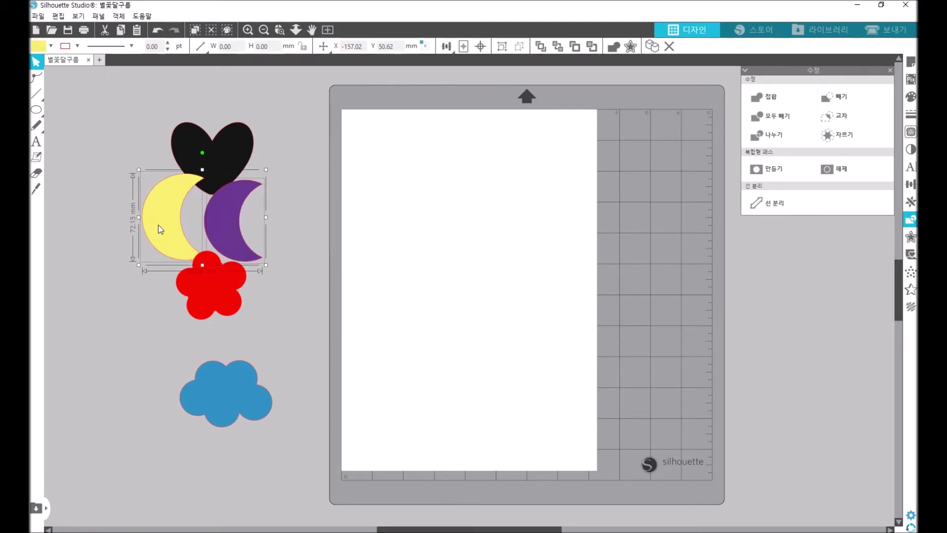
left_click(266, 219)
left_click(243, 234)
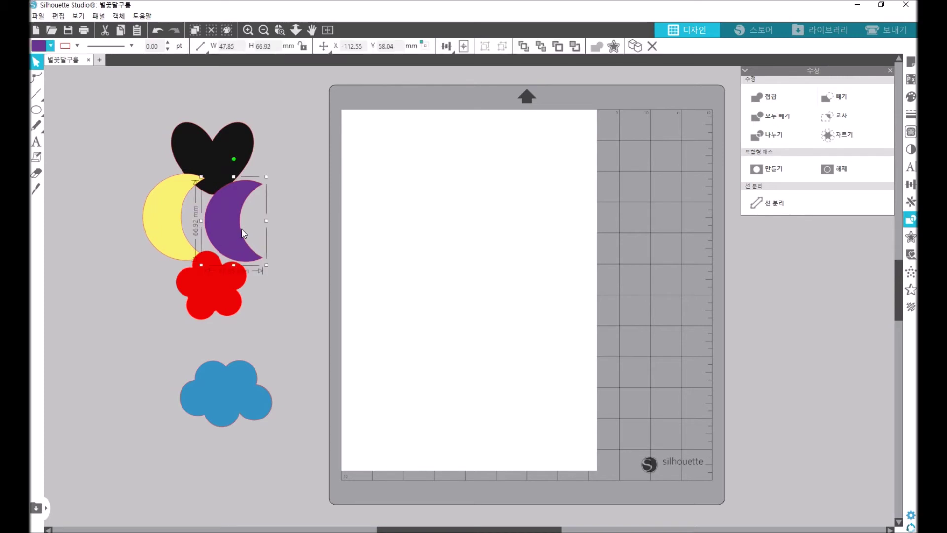
key("Delete")
- Shift the yellow moon slightly right below the black heart and move the red flower to the page's upper-left corner
left_click_drag(194, 219, 217, 231)
left_click_drag(239, 303, 404, 171)
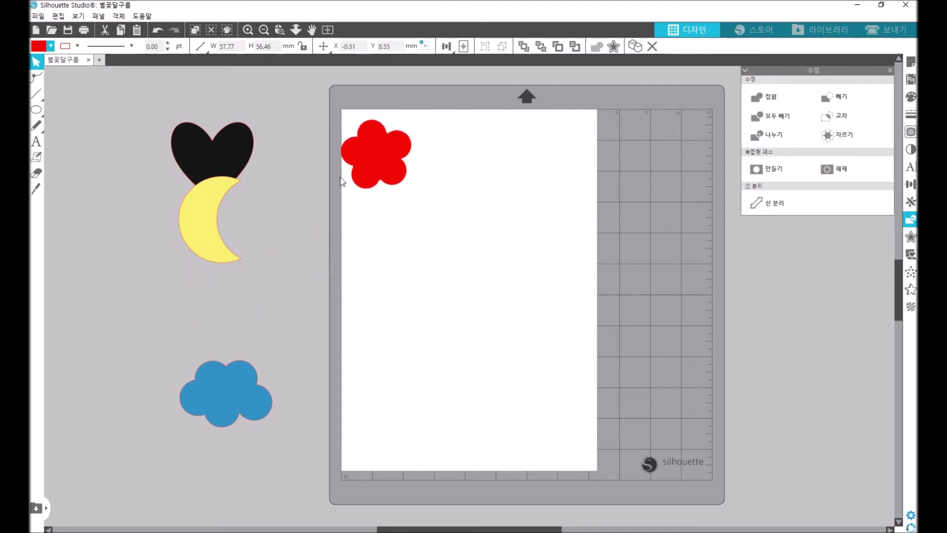
left_click(406, 118)
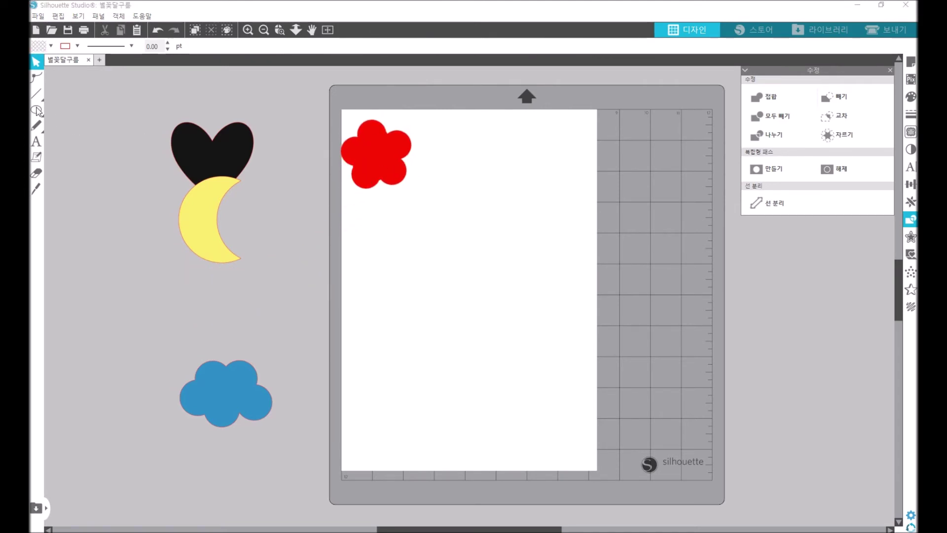
- Draw two five-sided polygons below the red flower, about 68 mm and 62 mm wide, the second just below and right of the first
mouse_move(36, 114)
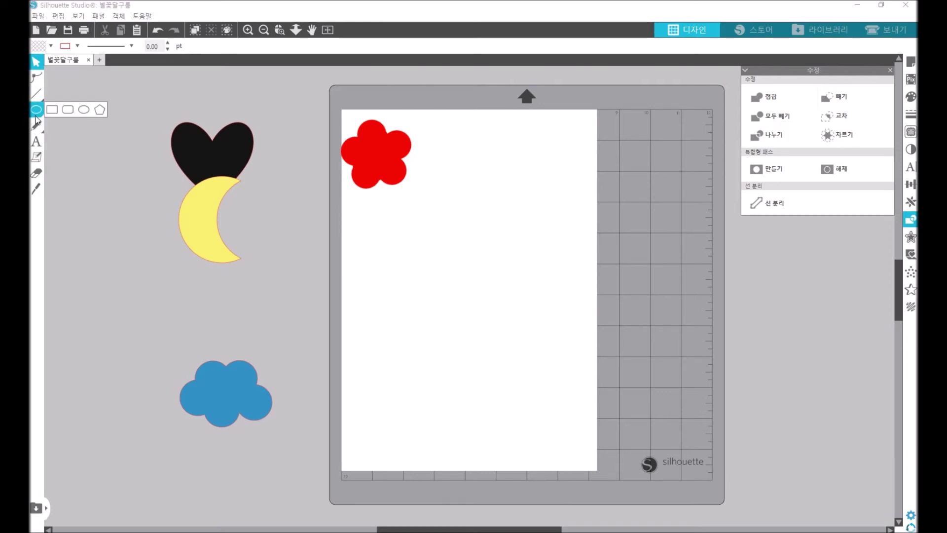
left_click(96, 112)
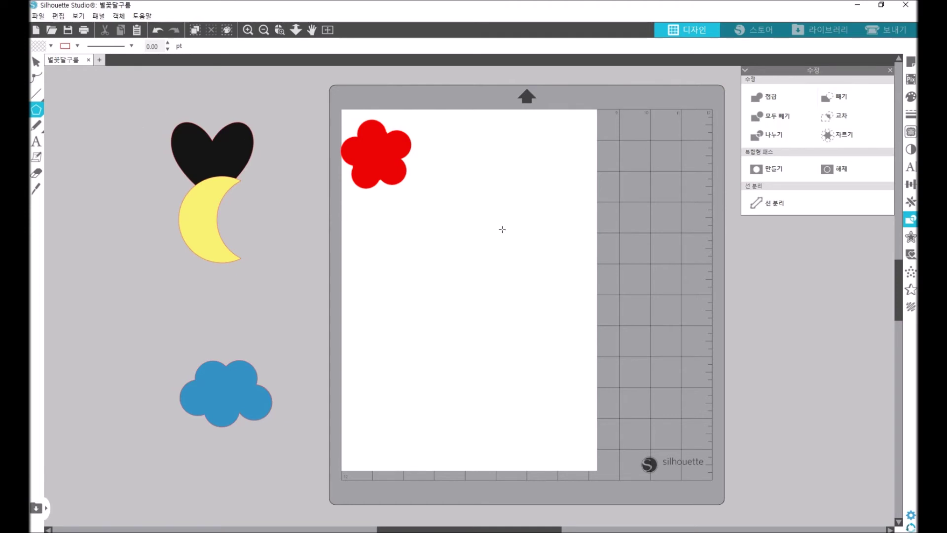
left_click_drag(431, 255, 458, 282)
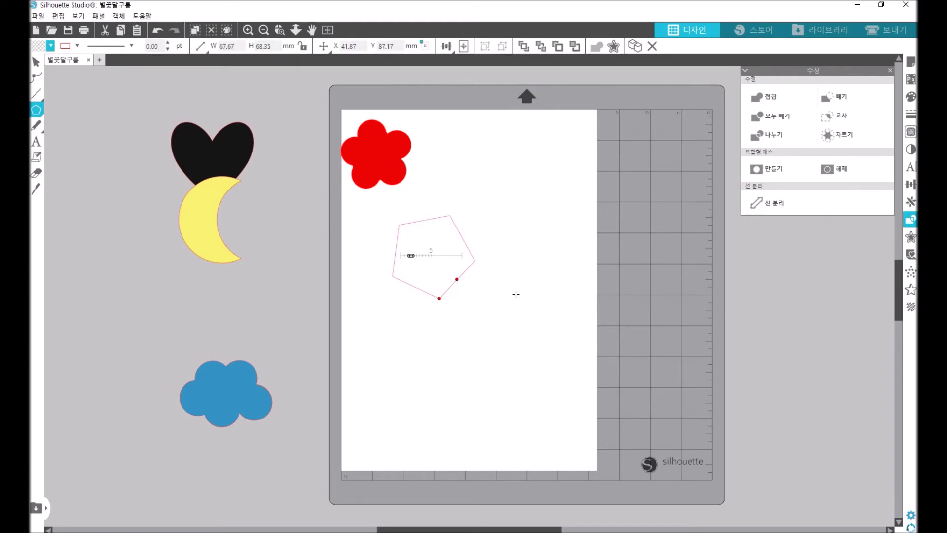
left_click_drag(482, 309, 503, 331)
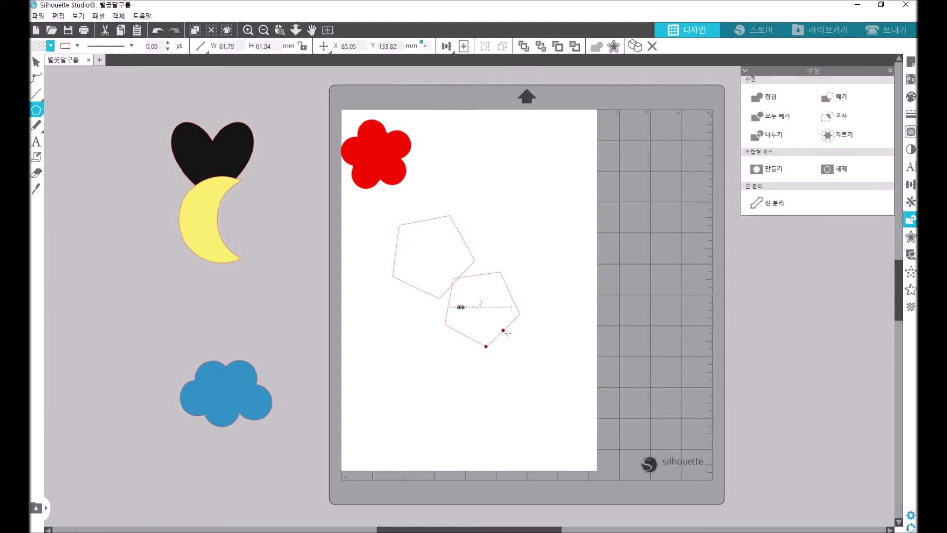
key("v")
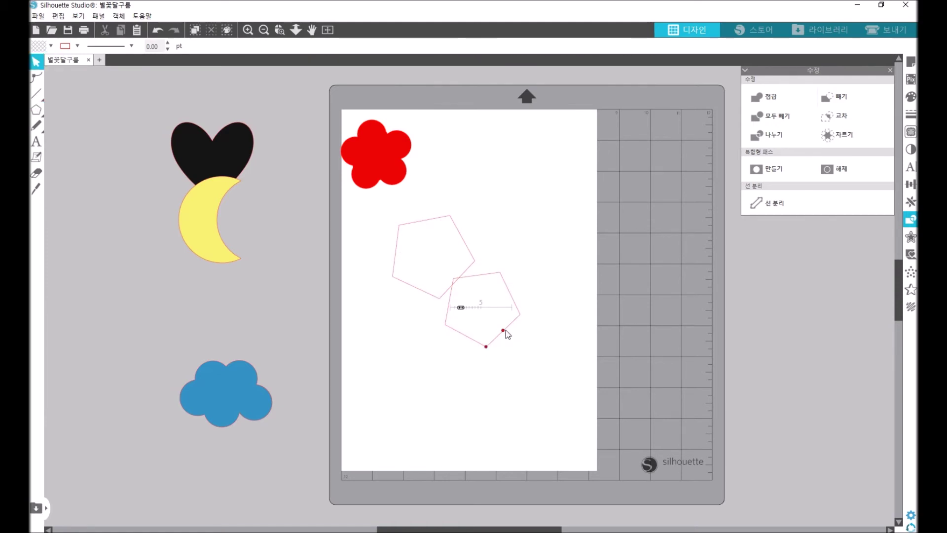
- Delete the smaller, lower pentagon and move the remaining one right and down toward the middle of the page
left_click(506, 331)
key("Delete")
left_click_drag(457, 279, 507, 296)
- Shift the red flower slightly right and down, away from the page's upper-left corner
left_click(427, 205)
left_click_drag(406, 173, 414, 179)
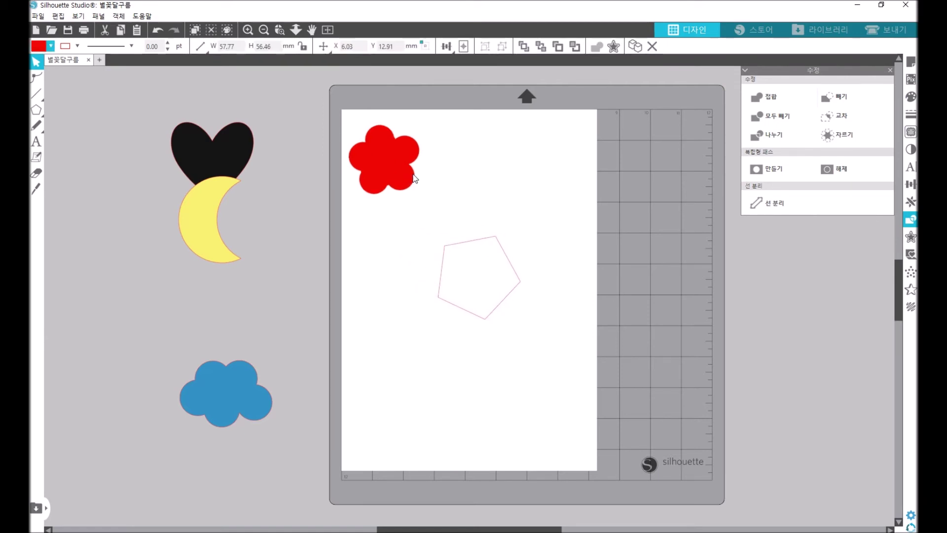
left_click(367, 145)
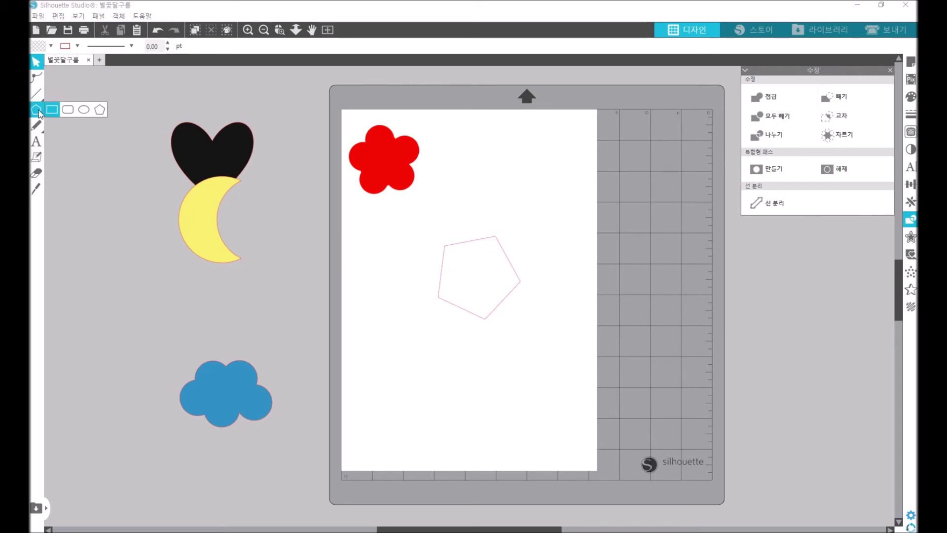
- Draw a circle about 46 mm in diameter just below and left of the pentagon
left_click(83, 110)
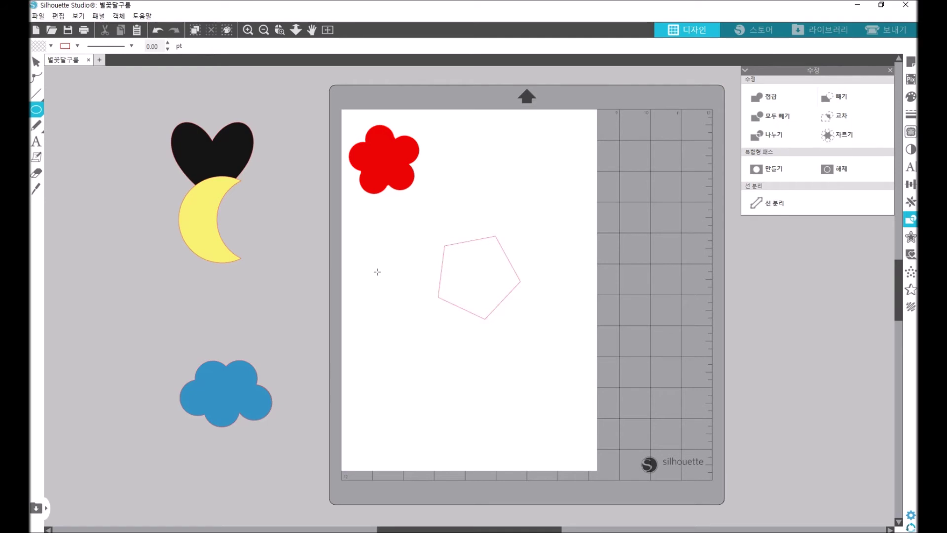
left_click(377, 272)
left_click_drag(385, 289, 446, 351)
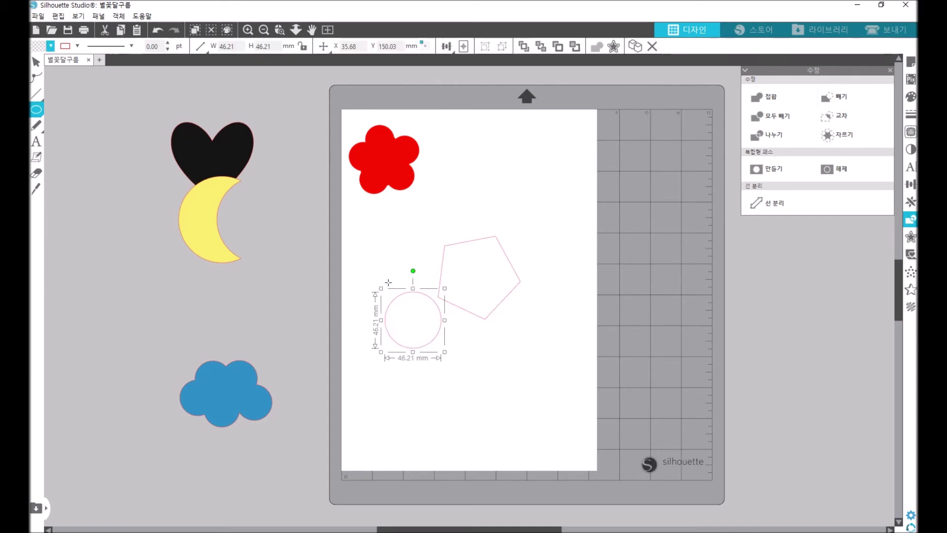
left_click(393, 272)
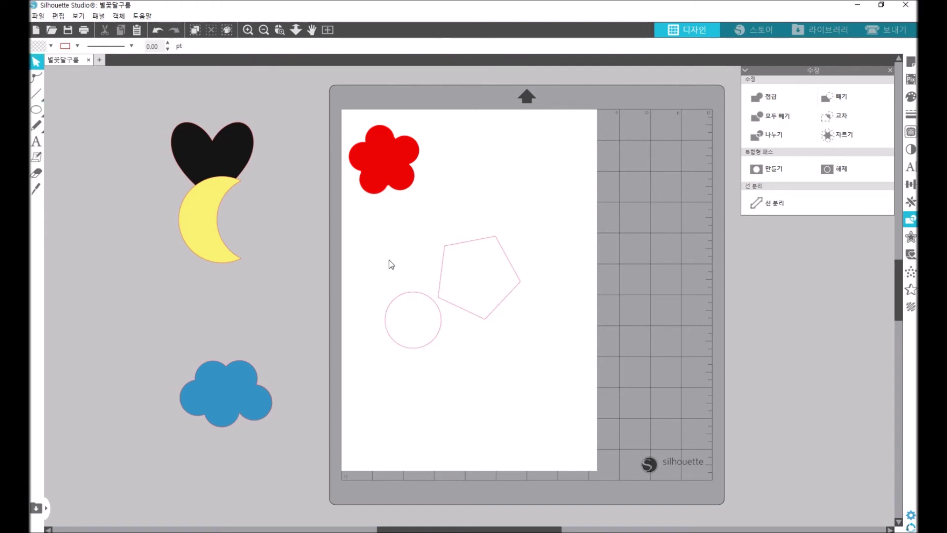
- Place the circle on the pentagon's upper edge and shrink it to about 43 mm so it spans that edge
left_click_drag(423, 298, 493, 232)
left_click(499, 230)
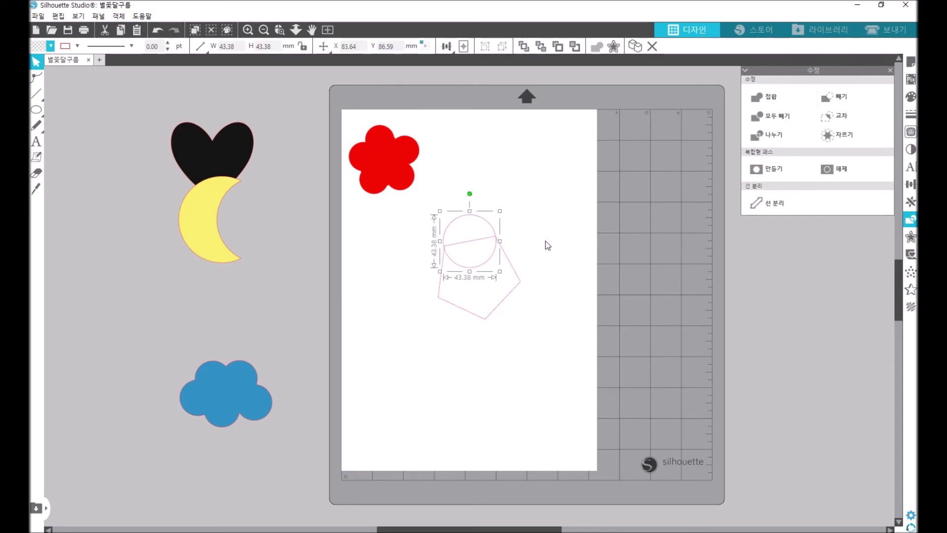
left_click(546, 245)
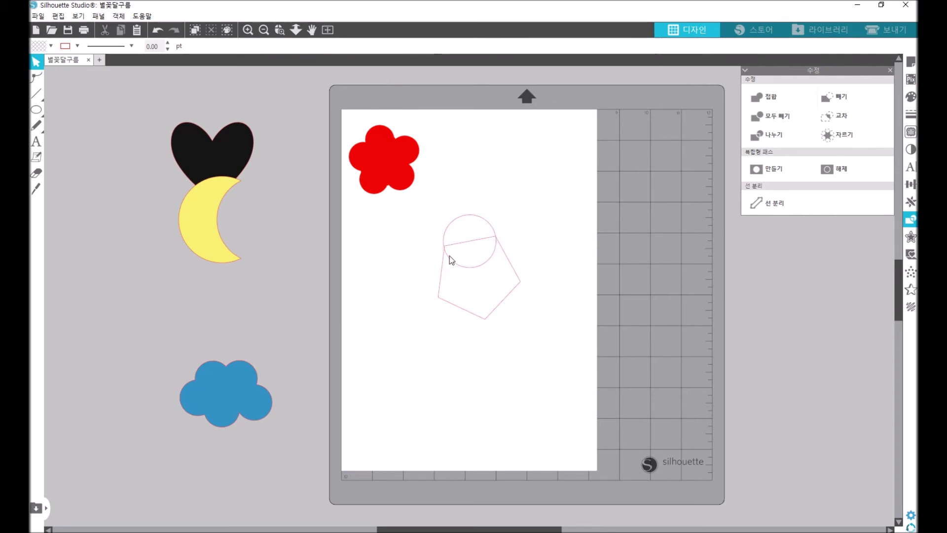
- Duplicate the circle and place the copy centred on the pentagon's upper-right edge
left_click(499, 243)
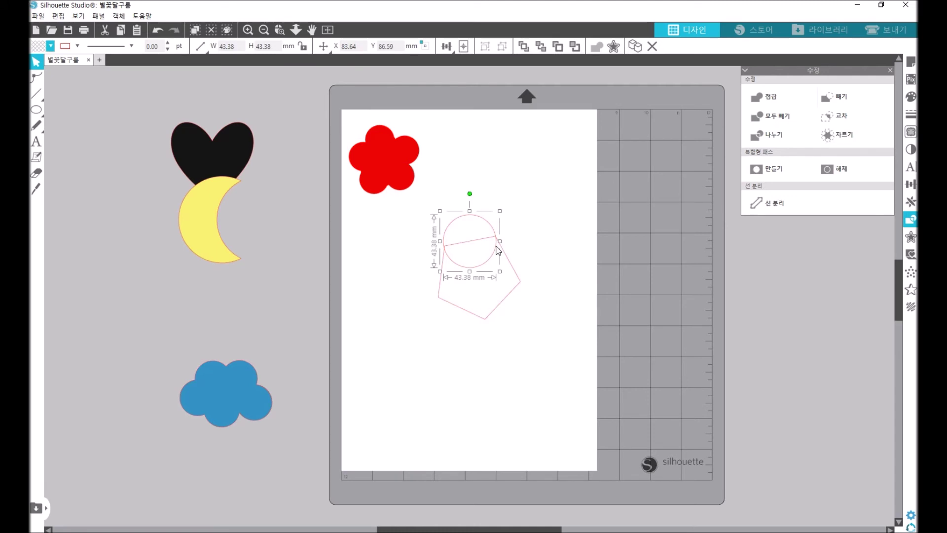
key("ctrl+d")
left_click_drag(515, 275, 528, 269)
key("ctrl+z")
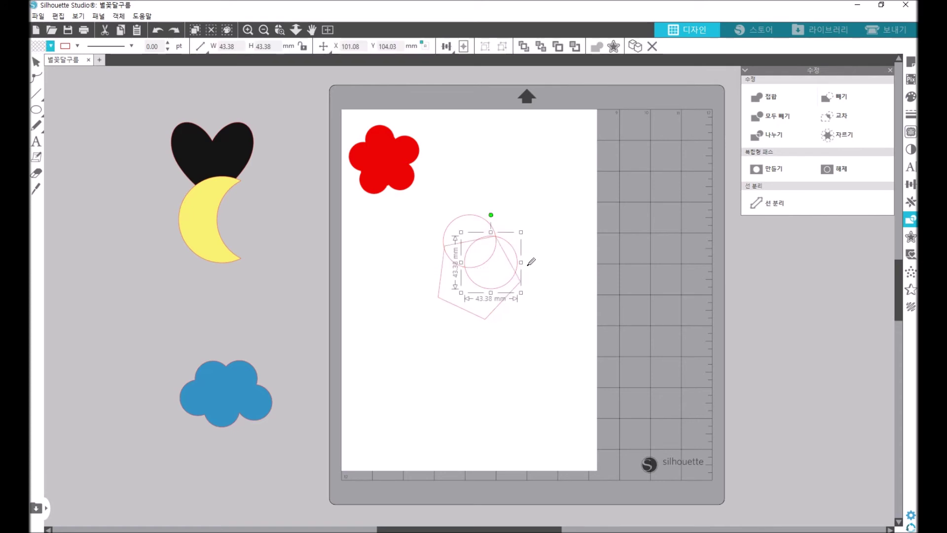
left_click(519, 273)
left_click_drag(519, 273, 536, 263)
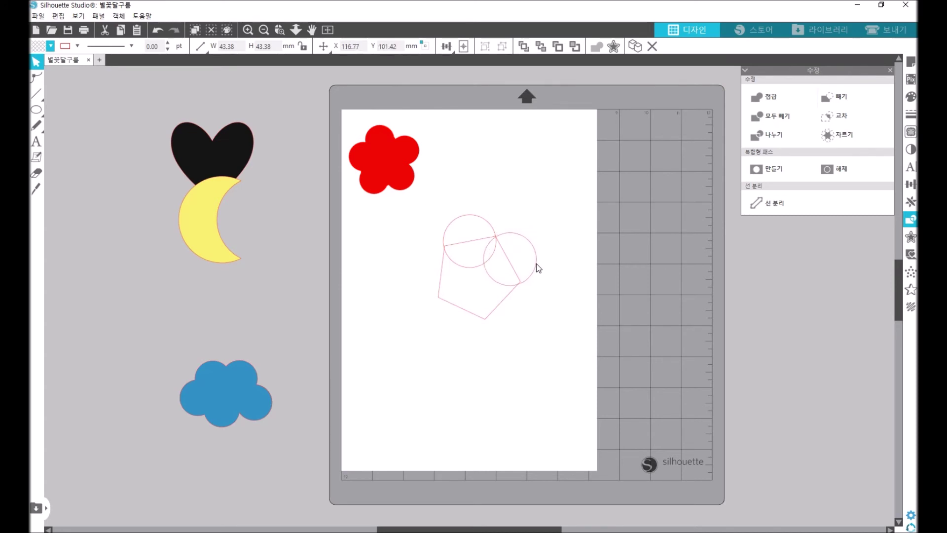
left_click(537, 264)
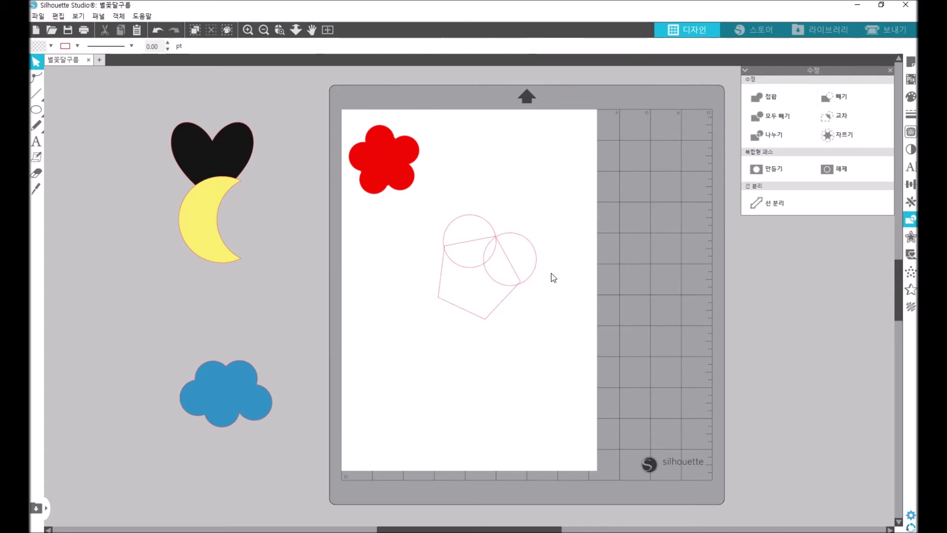
- Add three more copies of the circle, one on each of the pentagon's lower-right, lower-left and left edges
key("ctrl+v")
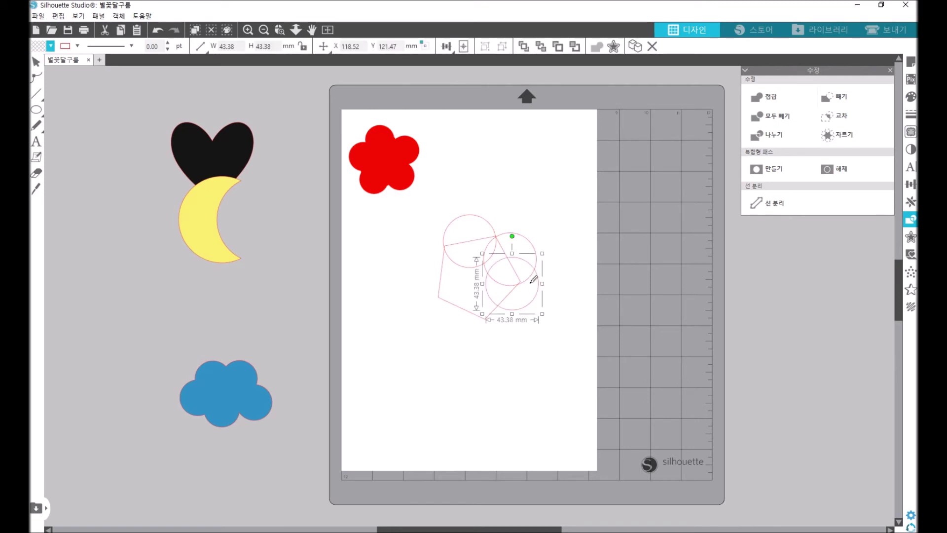
mouse_move(533, 312)
left_mouse_down()
mouse_move(520, 318)
mouse_move(545, 321)
mouse_move(541, 332)
mouse_move(455, 338)
mouse_move(469, 331)
left_mouse_up()
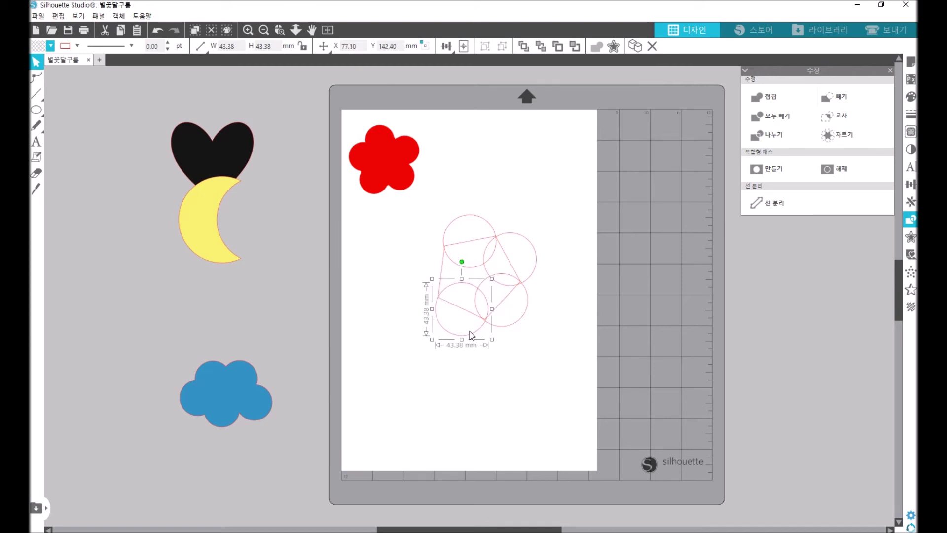
key("f")
key("ctrl+v")
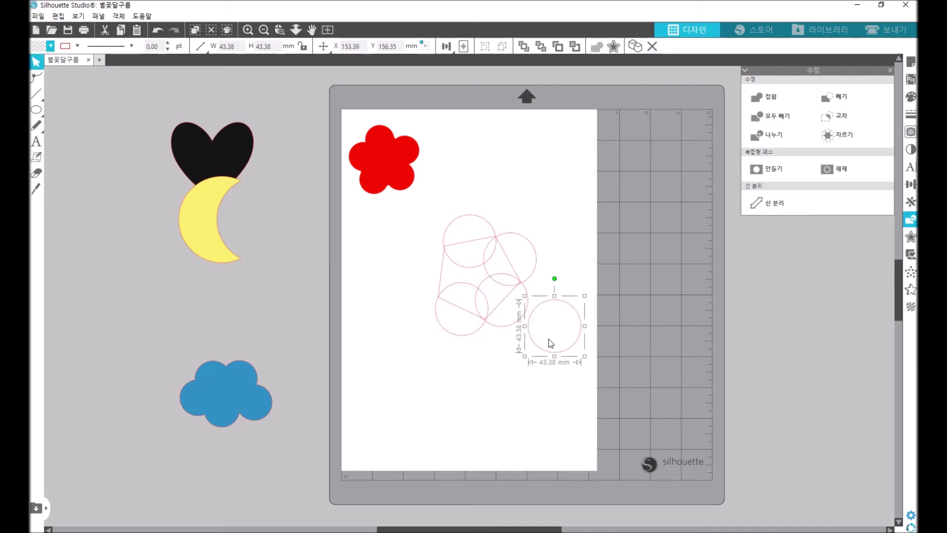
left_click_drag(525, 350, 437, 302)
left_click(557, 312)
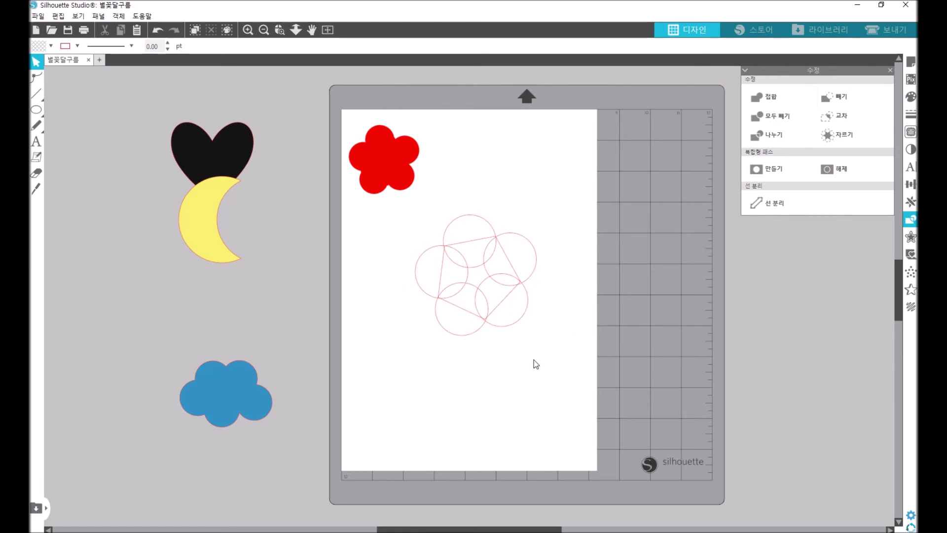
- Weld the pentagon and its five circles into a single flower outline
mouse_move(561, 362)
left_mouse_down()
mouse_move(506, 259)
mouse_move(449, 220)
mouse_move(401, 206)
left_mouse_up()
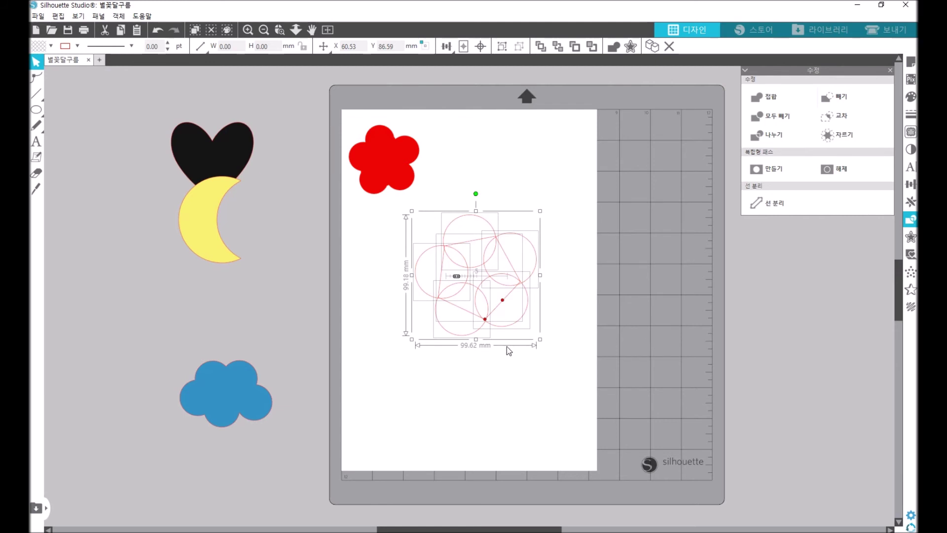
right_click(505, 285)
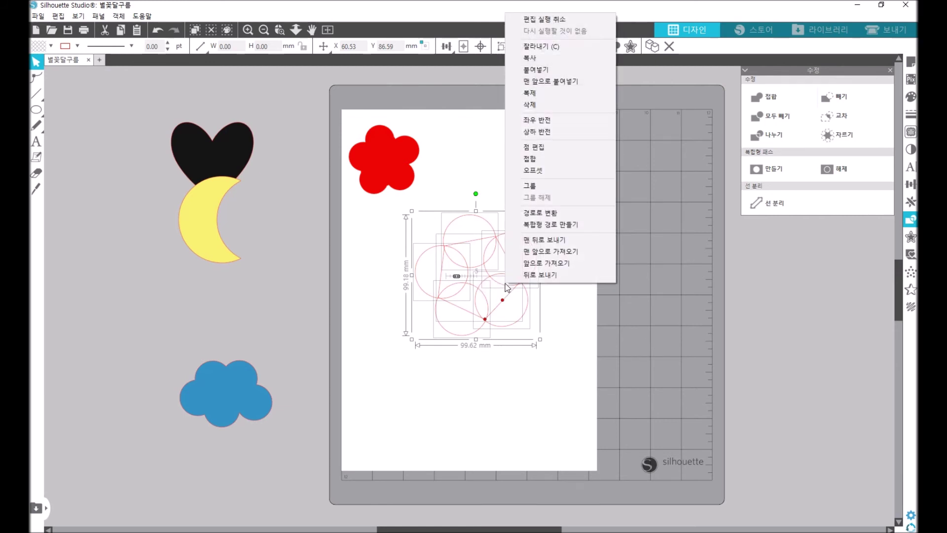
left_click(539, 162)
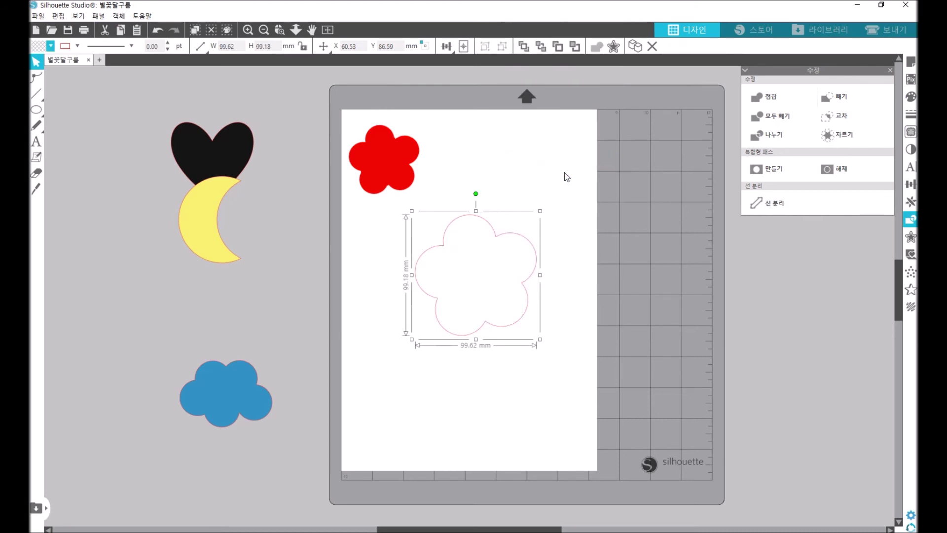
left_click(543, 354)
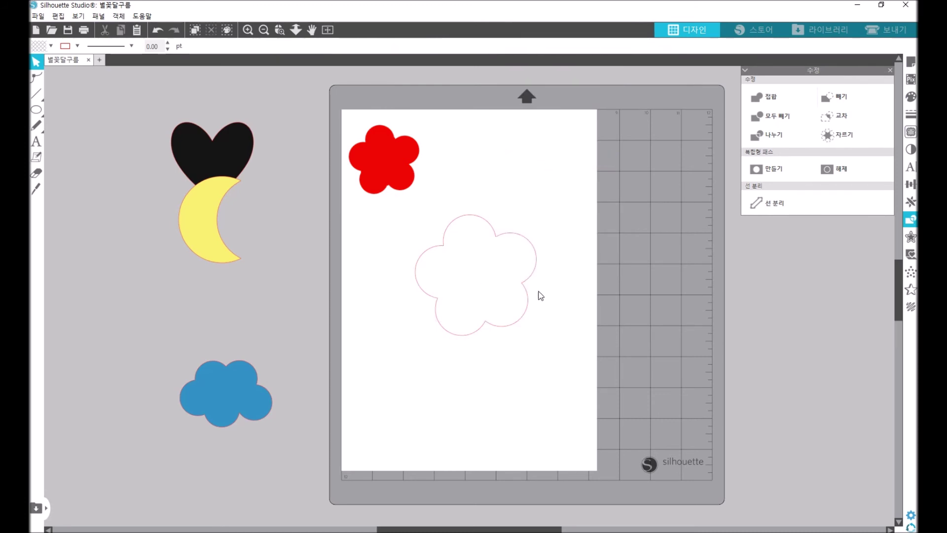
- Move the welded flower outline slightly up and to the right on the page
left_click(522, 307)
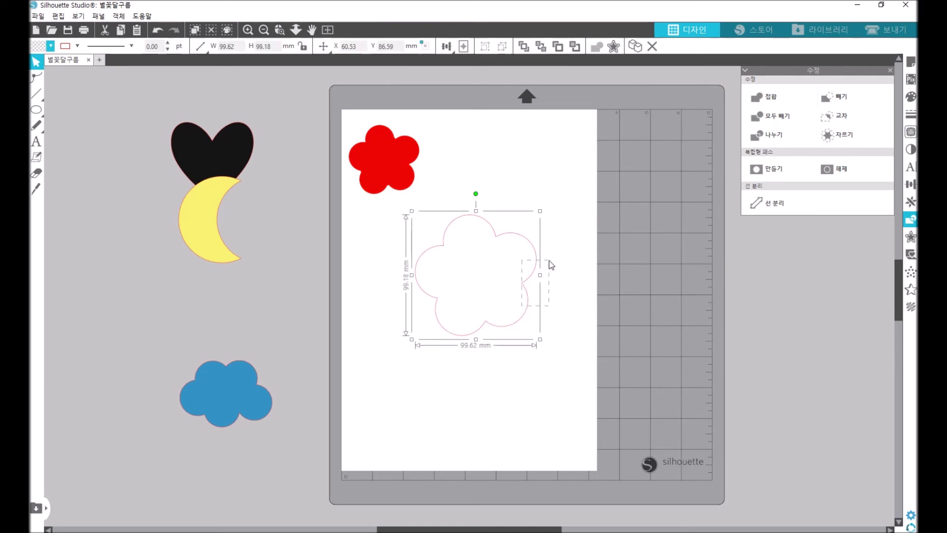
left_click(546, 304)
left_click_drag(524, 312, 533, 303)
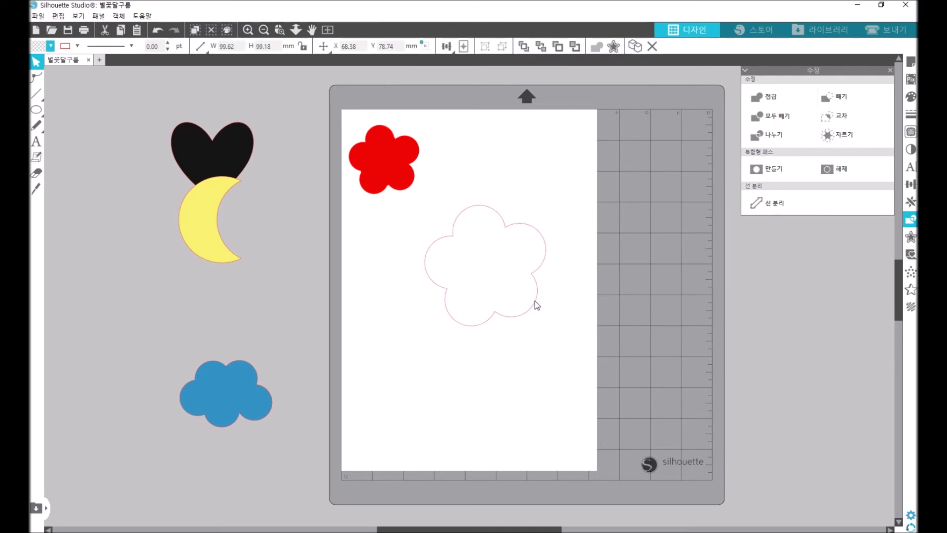
- Fill the flower outline with blue, then change its fill to light orange
left_click(536, 296)
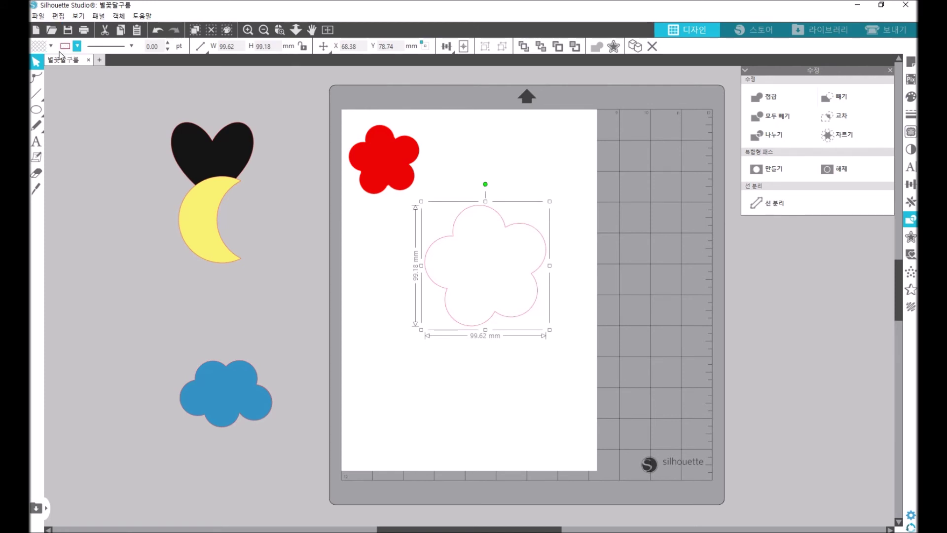
left_click(34, 48)
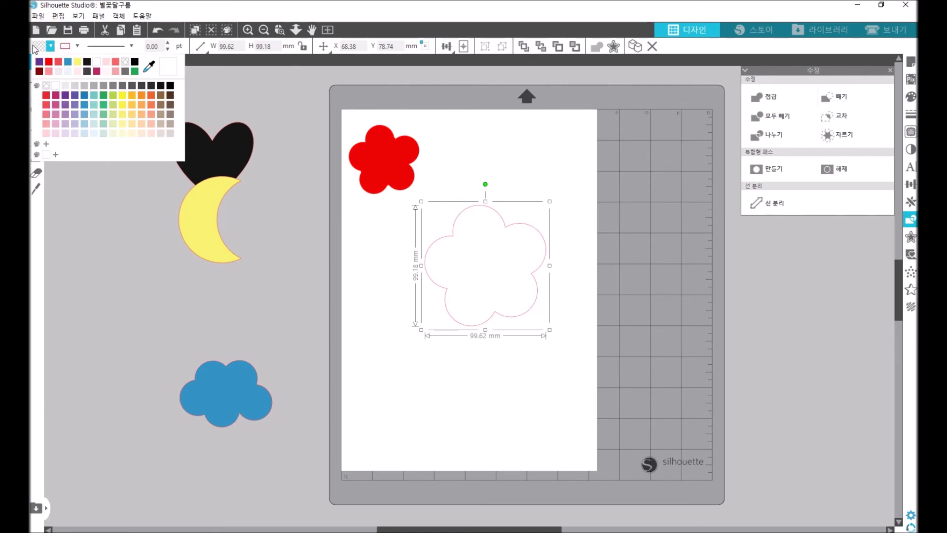
left_click(67, 63)
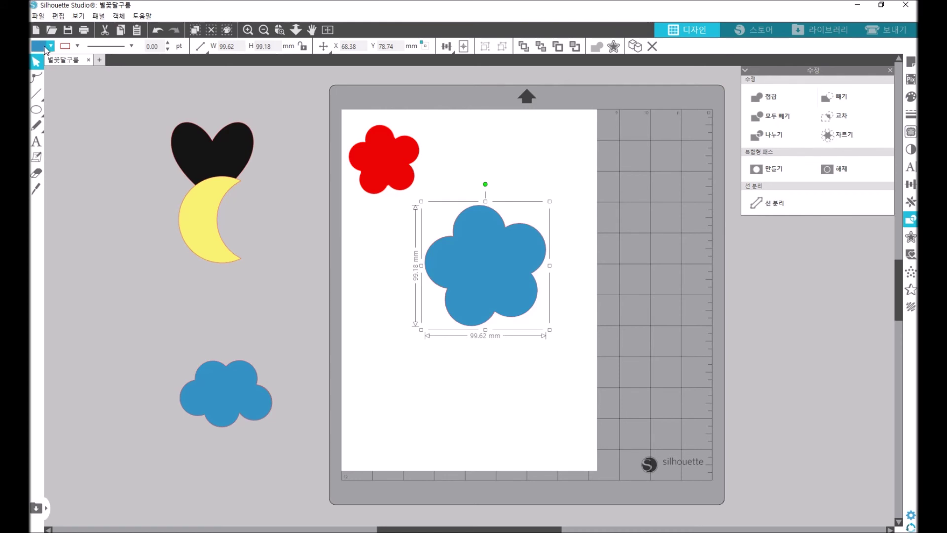
left_click(52, 48)
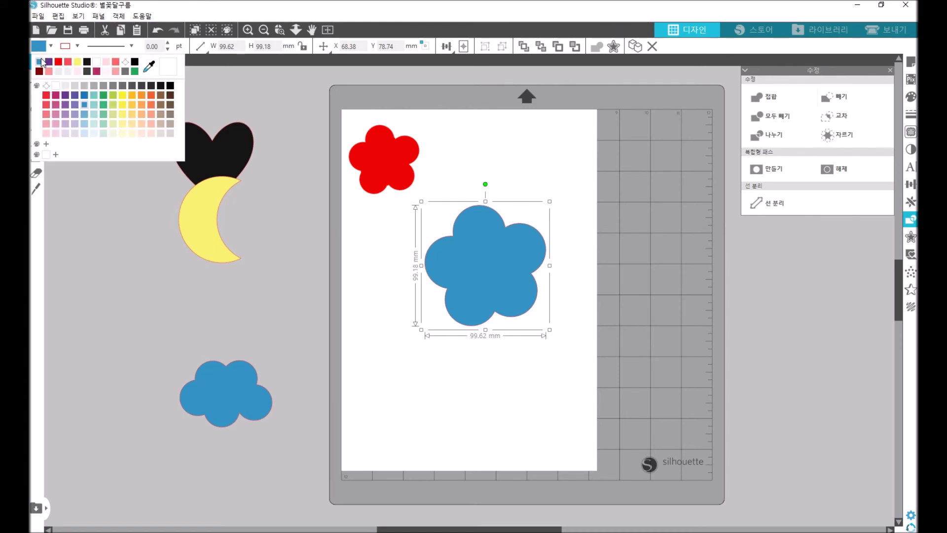
left_click(144, 107)
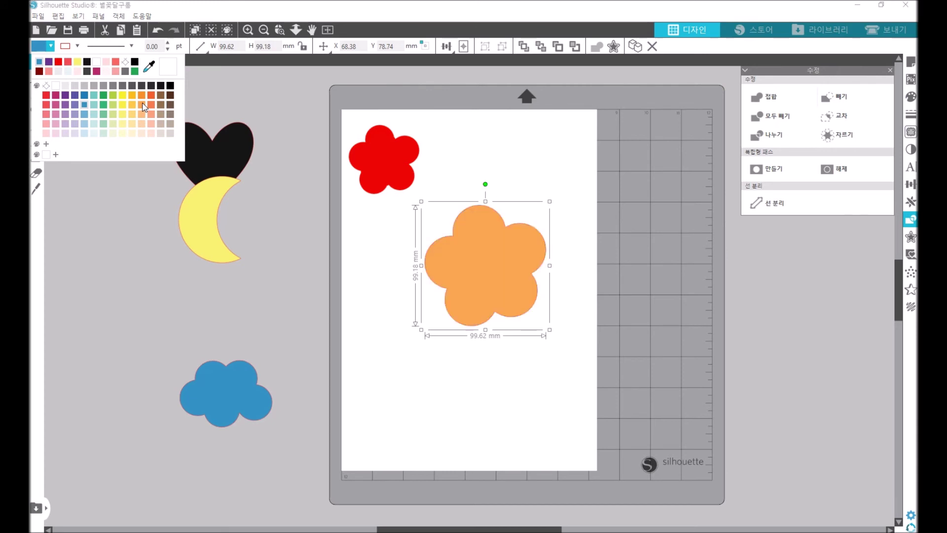
- Delete the red flower and shrink the orange one to about 58 mm wide, placing it between the moon and the cloud
left_click(421, 162)
left_click(404, 159)
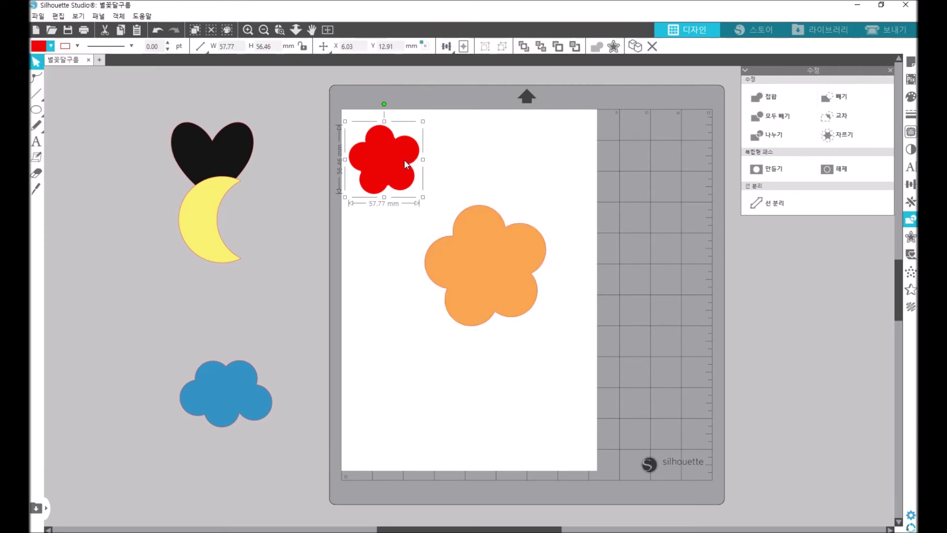
key("Delete")
left_click(524, 243)
left_click_drag(549, 207, 232, 300)
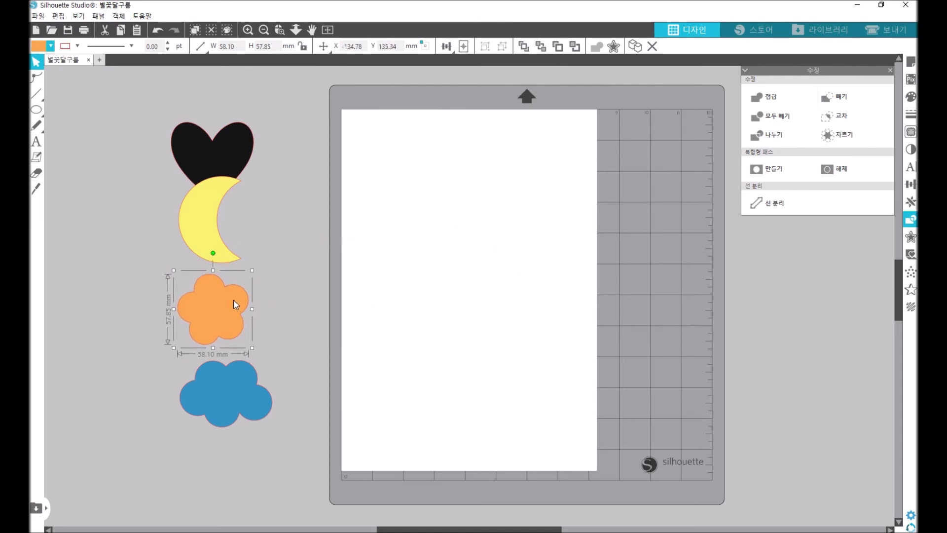
- Lower the yellow moon slightly beneath the heart and move the blue cloud to the page's upper-left corner
left_click_drag(211, 234, 209, 247)
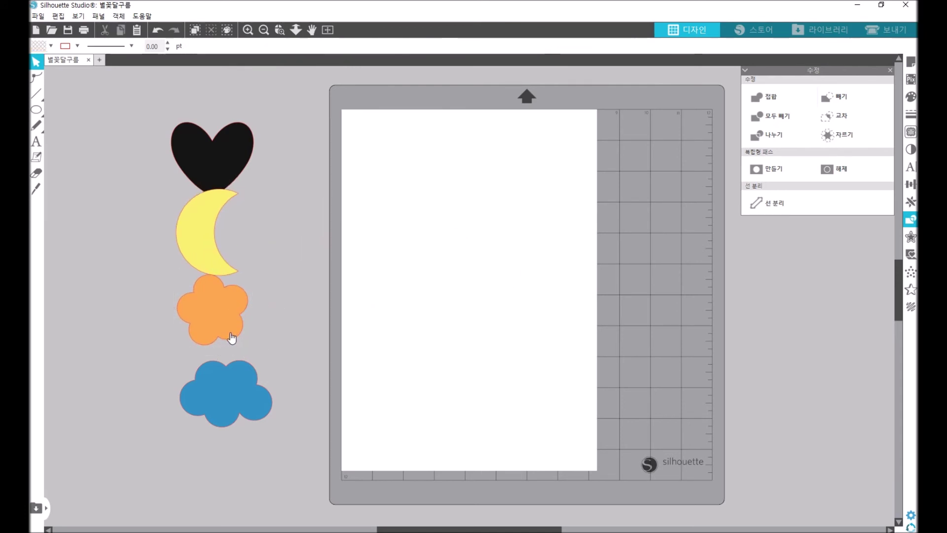
left_click_drag(239, 379, 408, 140)
left_click(408, 181)
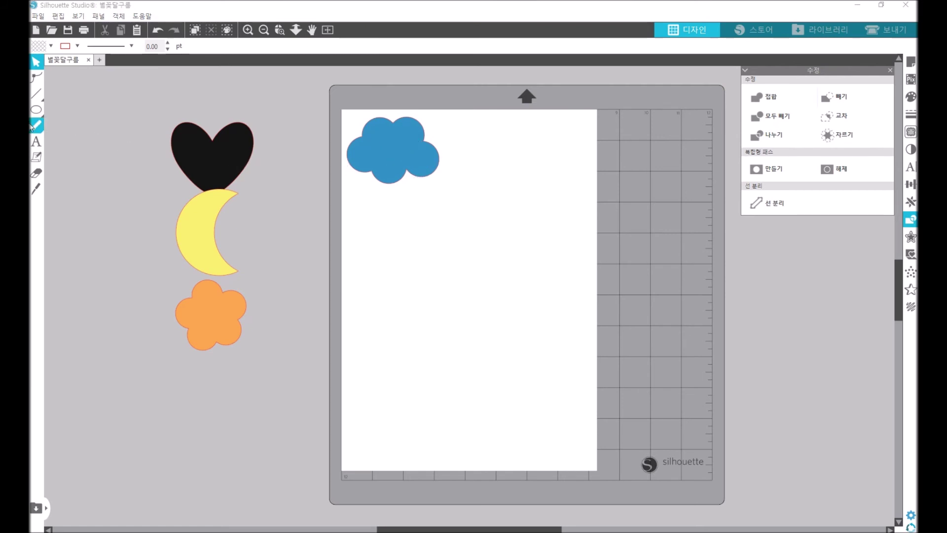
- Draw a circle about 34 mm in diameter below the blue cloud and select it
mouse_move(35, 117)
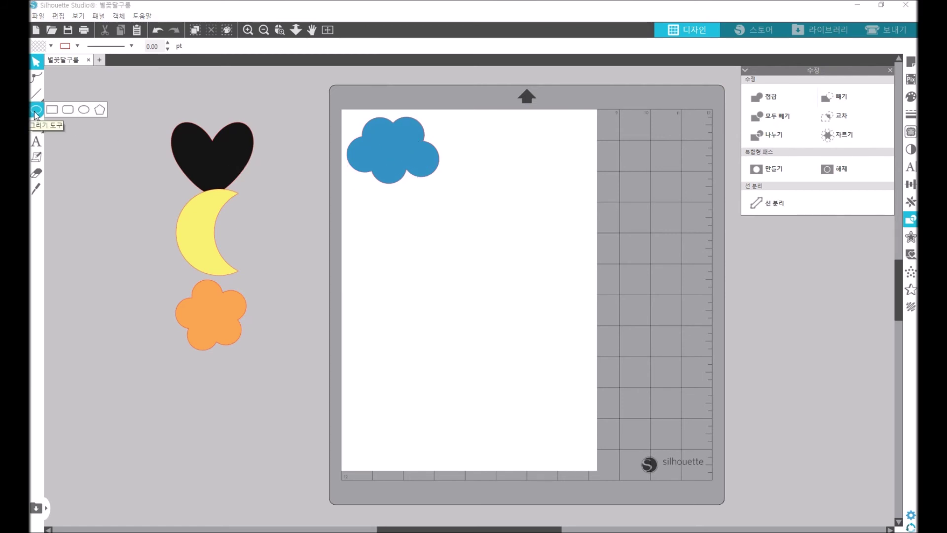
left_click(84, 109)
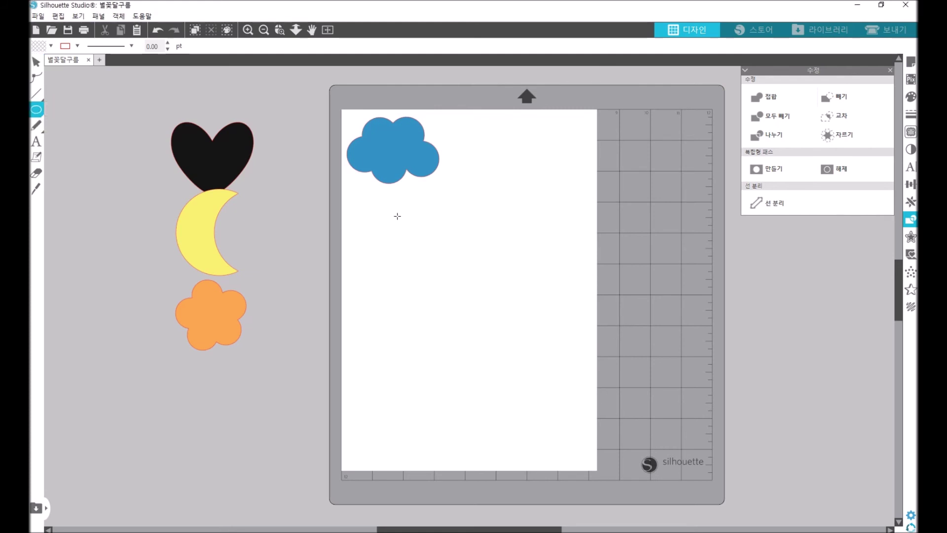
left_click_drag(398, 219, 437, 264)
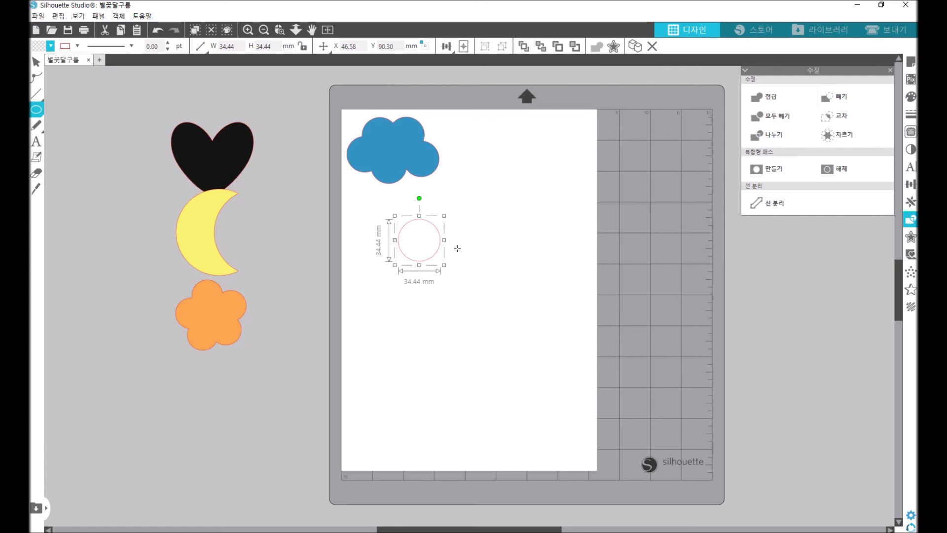
key("Escape")
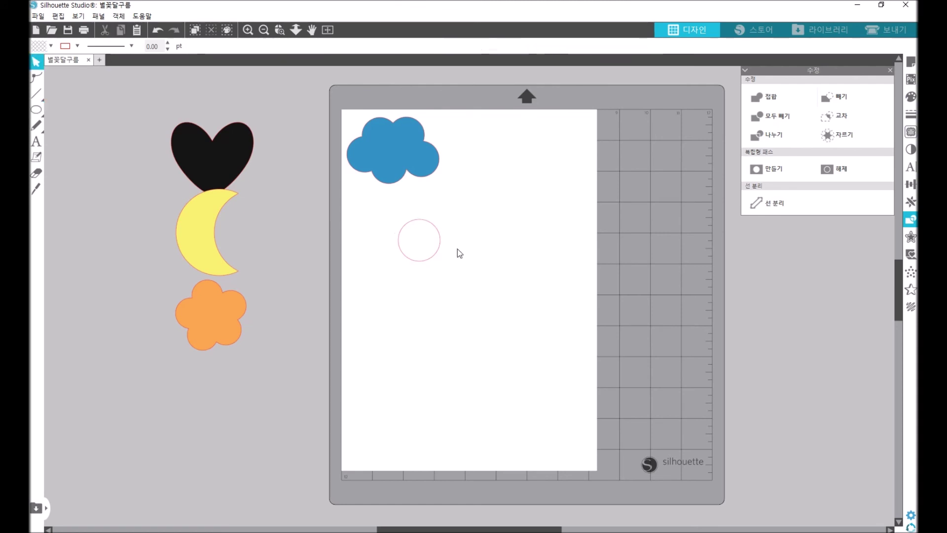
left_click(430, 264)
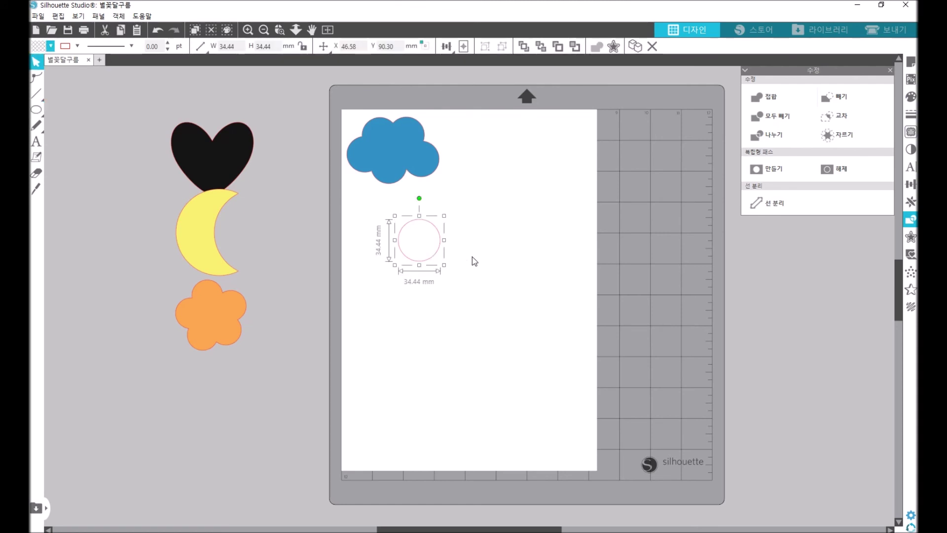
- Duplicate the circle five times and place two circles side by side with a slight overlap as the cloud's upper bumps
key("ctrl+d")
key("ctrl+d")
key("ctrl+d")
key("ctrl+d")
key("ctrl+d")
left_click_drag(462, 262, 459, 236)
left_click(447, 241)
left_click(389, 118)
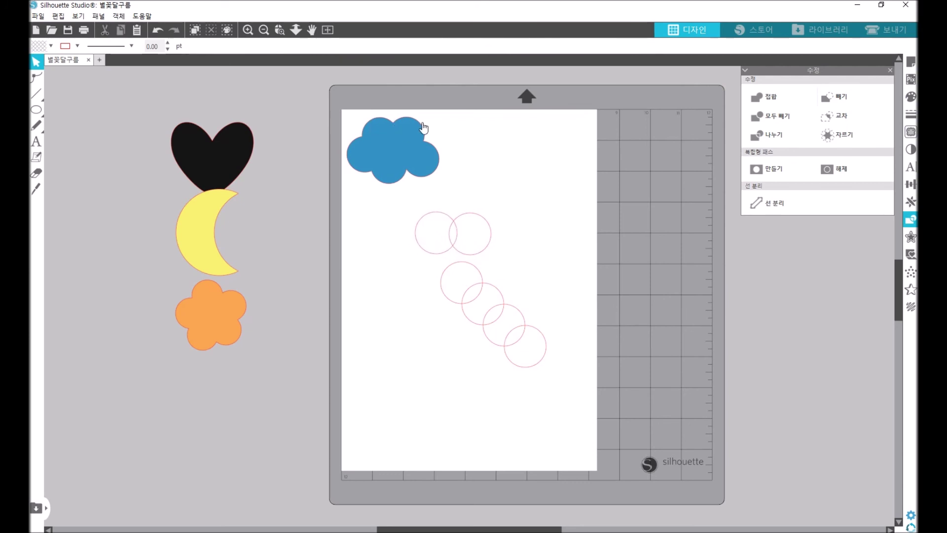
- Arrange the other four circles into an overlapping cloud ring, one at each side and two along the bottom
left_click_drag(449, 297, 400, 275)
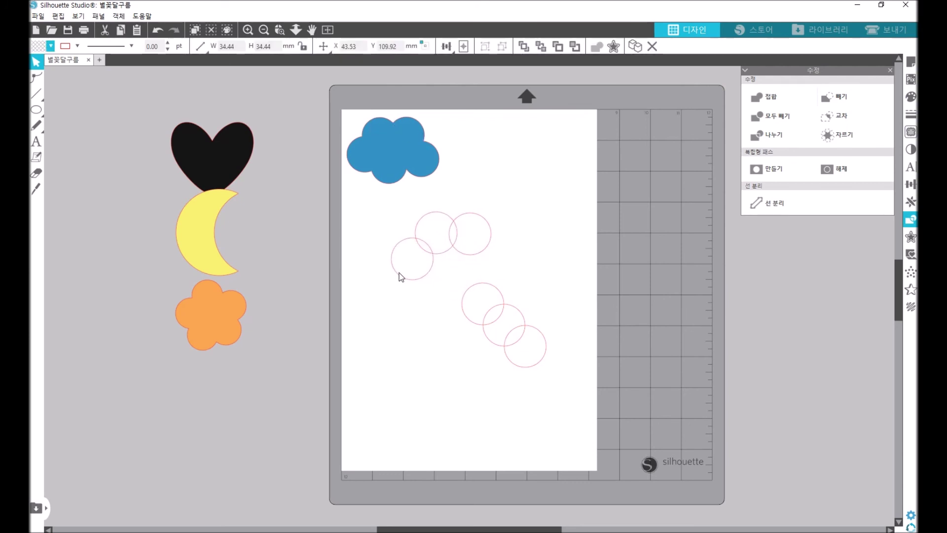
left_click_drag(465, 313, 422, 279)
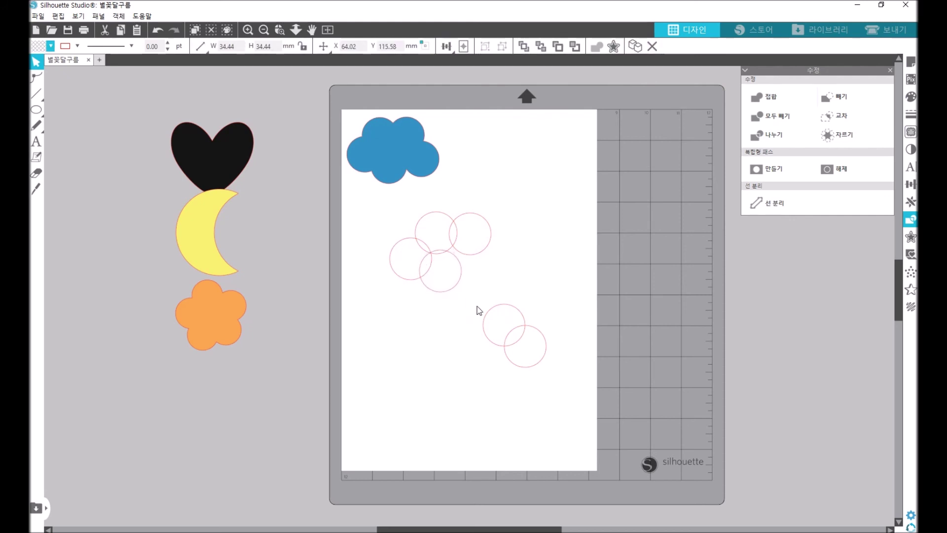
left_click(478, 308)
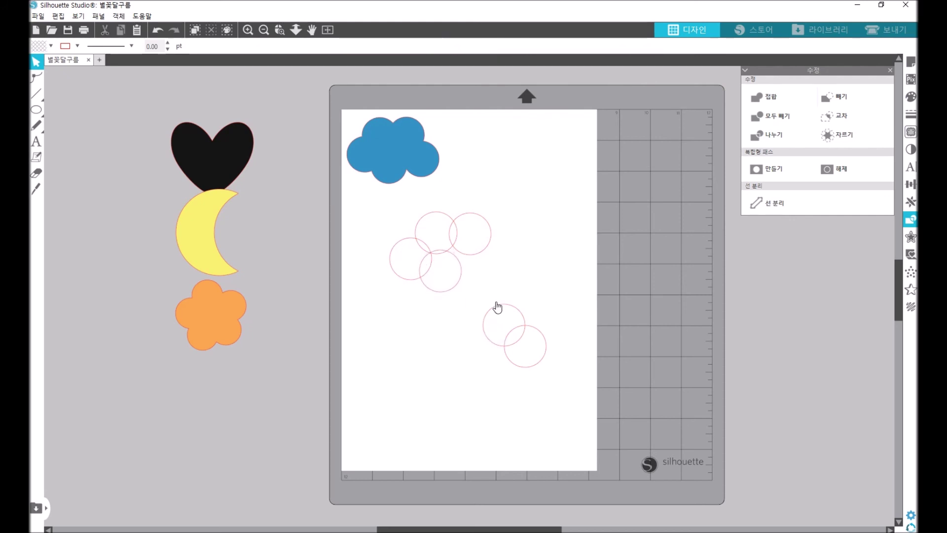
left_click_drag(496, 349, 427, 301)
left_click(460, 296)
left_click_drag(512, 360, 479, 272)
left_click(508, 286)
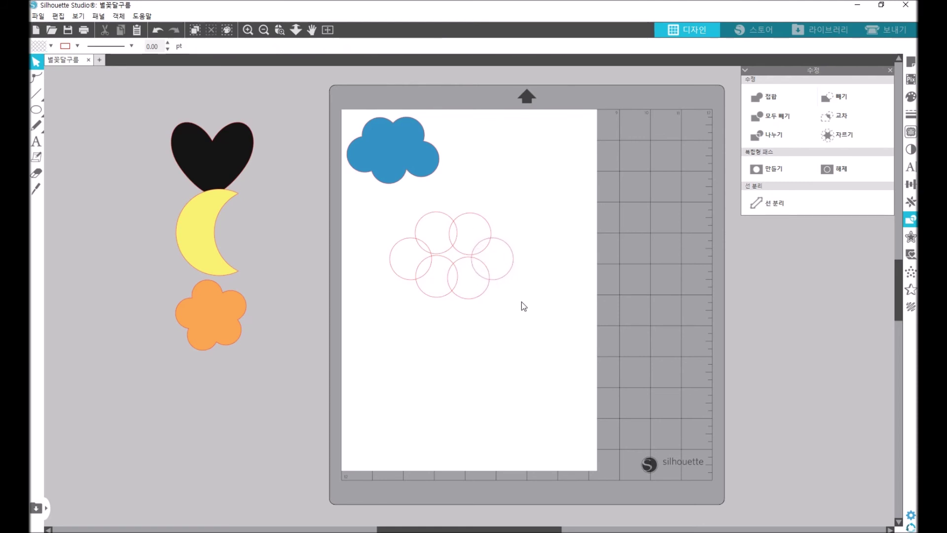
- Weld the six overlapping circles into a single cloud shape
left_click_drag(553, 327, 393, 222)
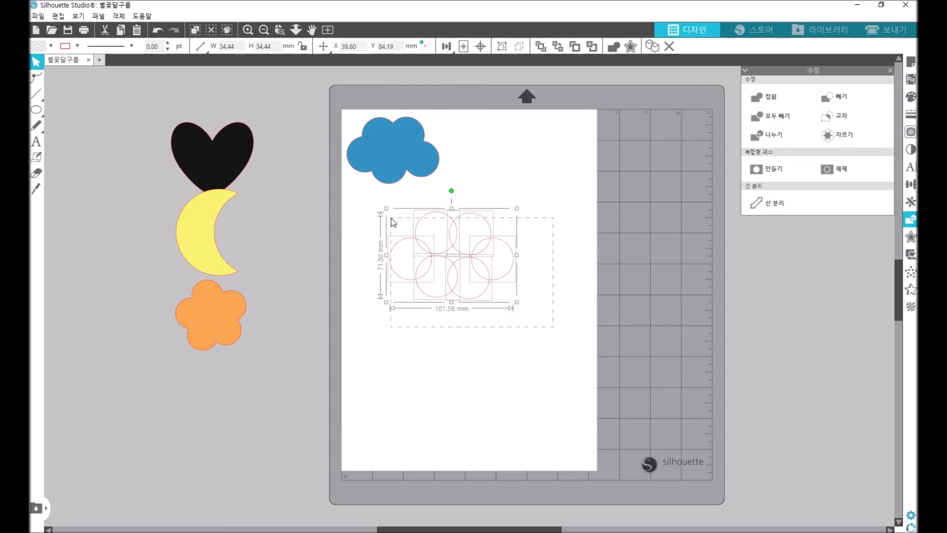
right_click(464, 241)
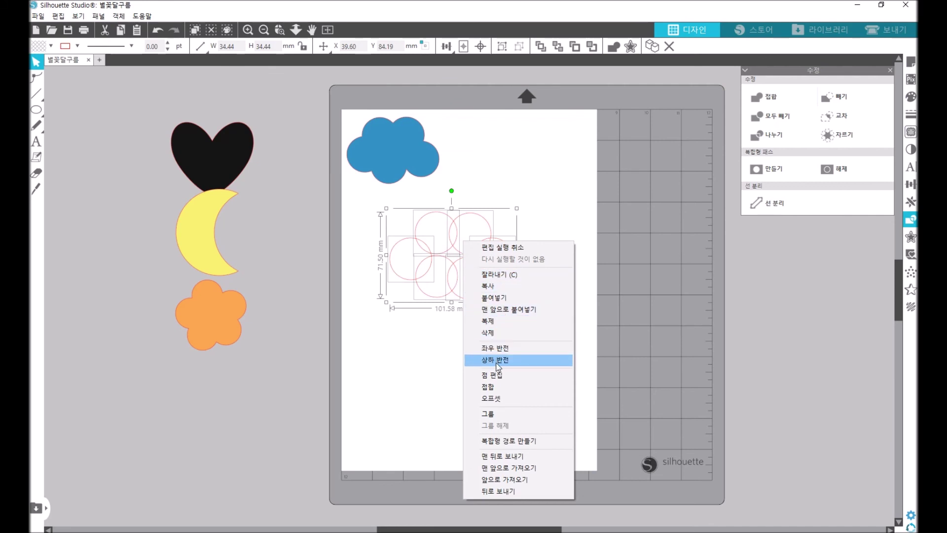
left_click(495, 387)
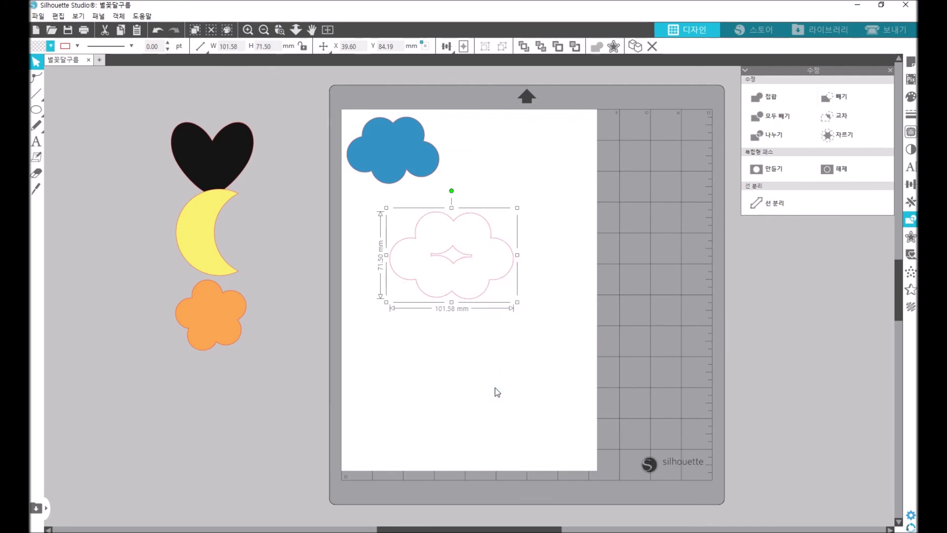
left_click(551, 246)
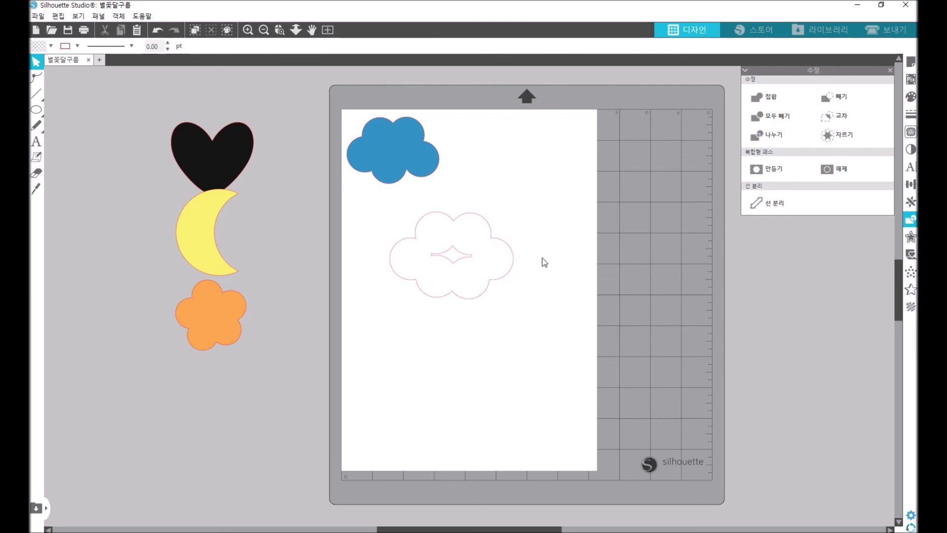
- Edit the cloud's points and delete the leftover contour in its center
double_click(470, 260)
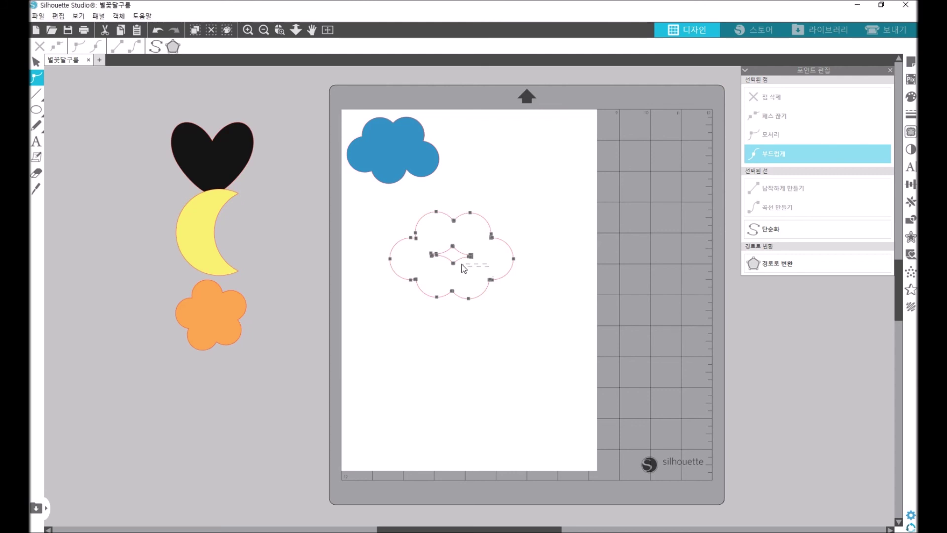
left_click_drag(419, 254, 419, 242)
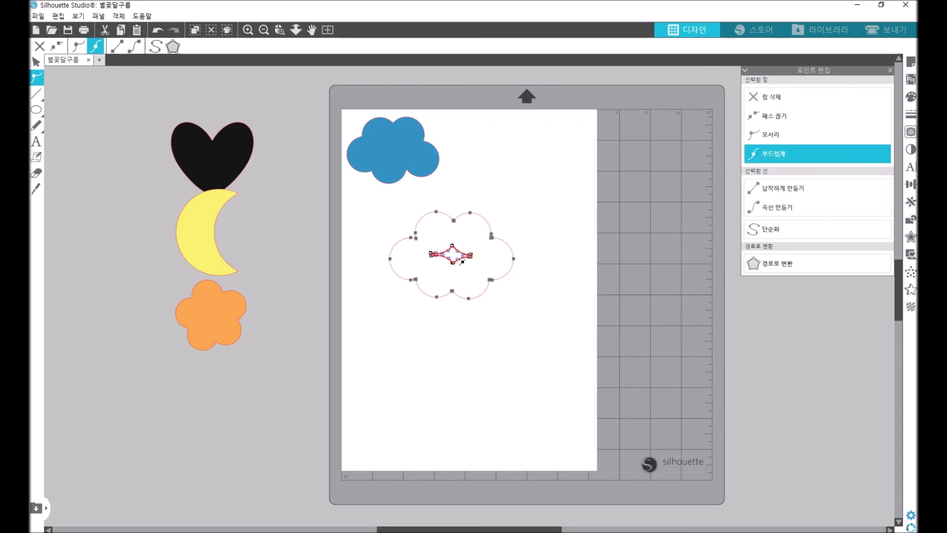
key("Delete")
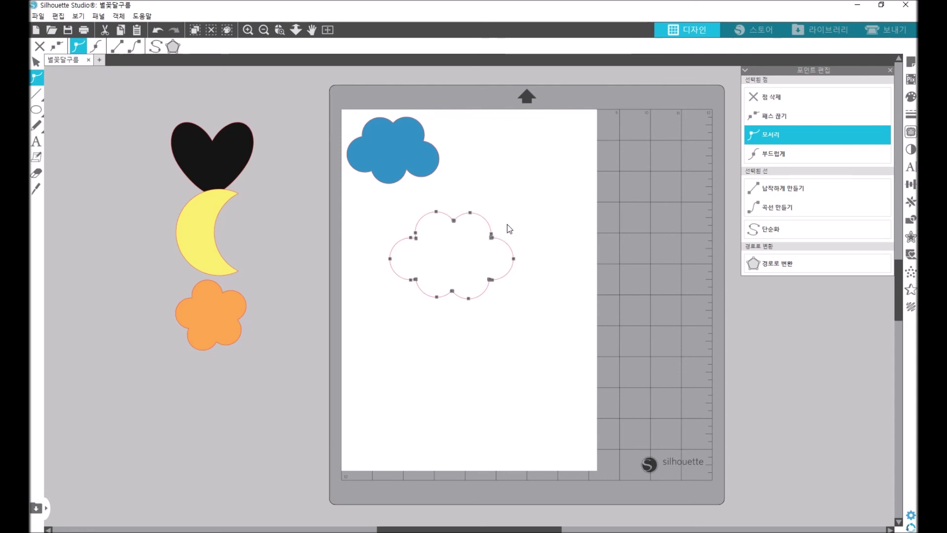
left_click(536, 249)
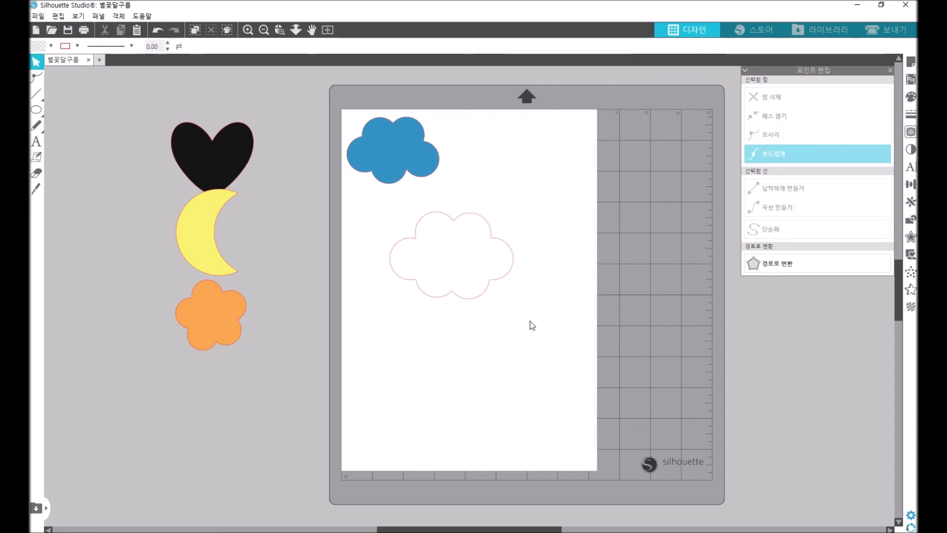
- Move the cloud outline slightly up beside the blue cloud and fill it with dark gray
left_click_drag(491, 292, 505, 265)
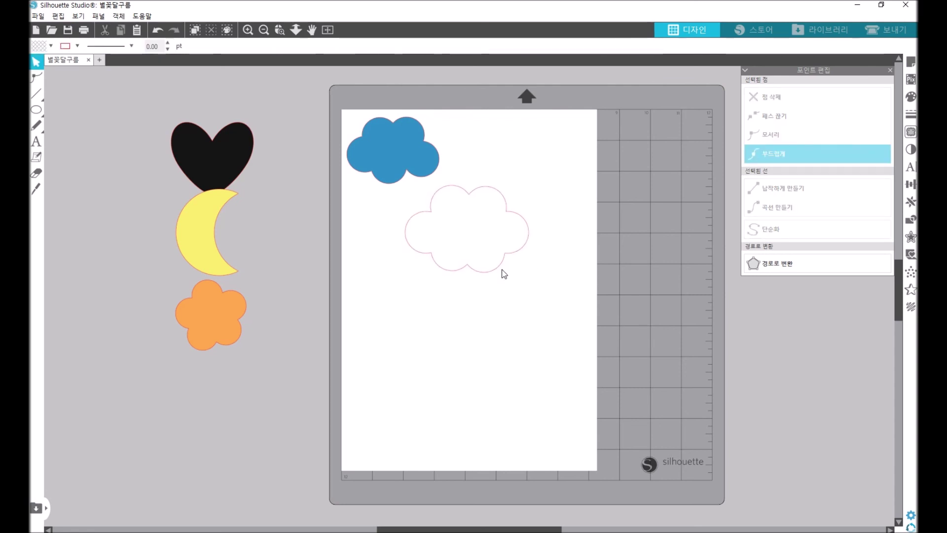
left_click(499, 270)
left_click(37, 47)
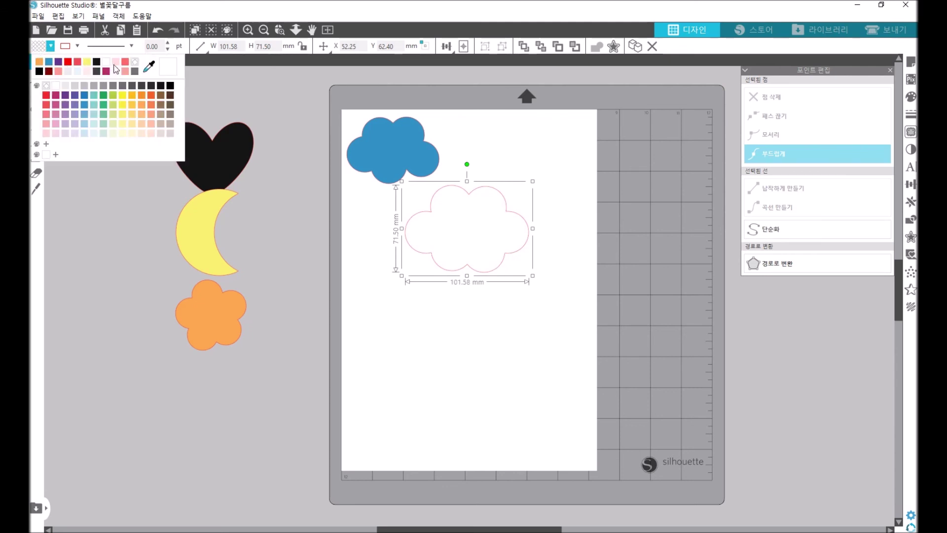
left_click(137, 87)
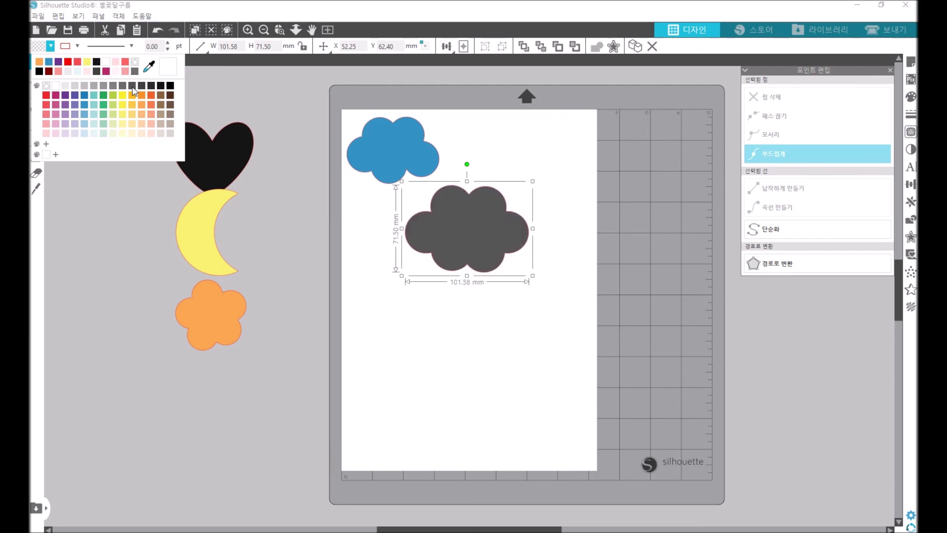
left_click(442, 295)
- Move both clouds off the page beside the other shapes, and spread out the flower, moon and heart to make room
left_click_drag(486, 269, 241, 436)
left_click_drag(380, 169, 273, 353)
left_click_drag(240, 314, 211, 304)
left_click_drag(214, 270, 231, 279)
left_click_drag(239, 169, 289, 186)
left_click_drag(233, 247, 202, 234)
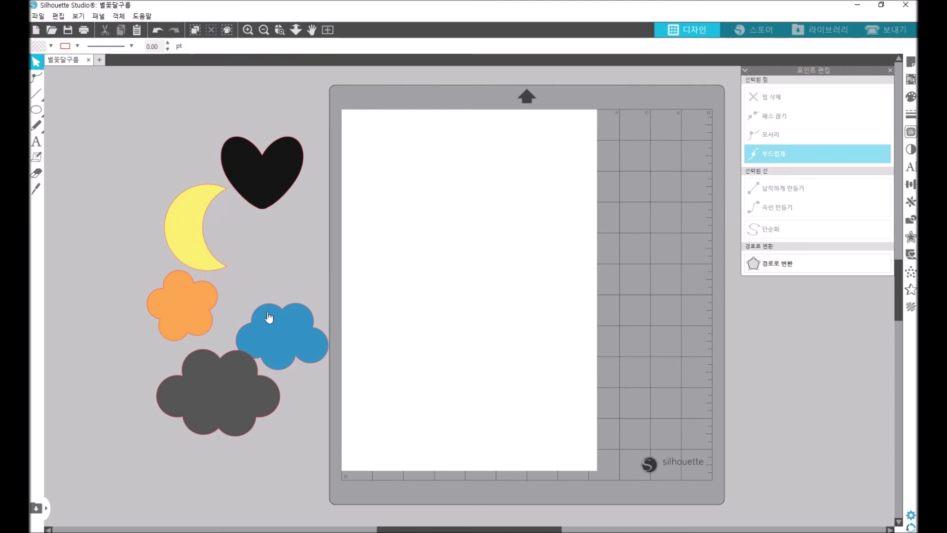
- Stack the blue cloud beneath the heart and the gray cloud below it, then shrink the gray cloud to about 74 mm wide
left_click_drag(270, 304, 262, 223)
left_click_drag(253, 363, 302, 318)
left_click(328, 352)
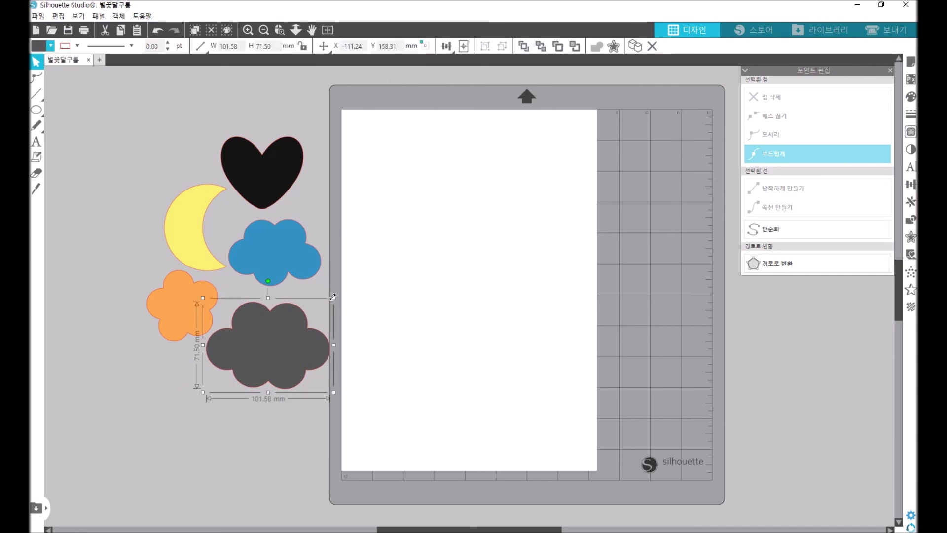
left_click_drag(333, 297, 301, 324)
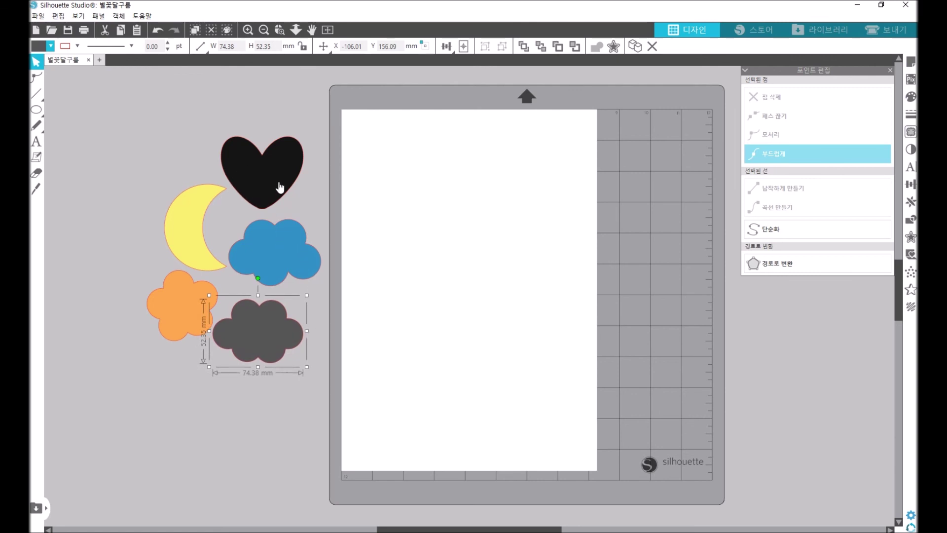
- Shrink the black heart slightly and nudge the moon, flower and both clouds into a tidy two-column group beside the page
left_click_drag(300, 156, 297, 155)
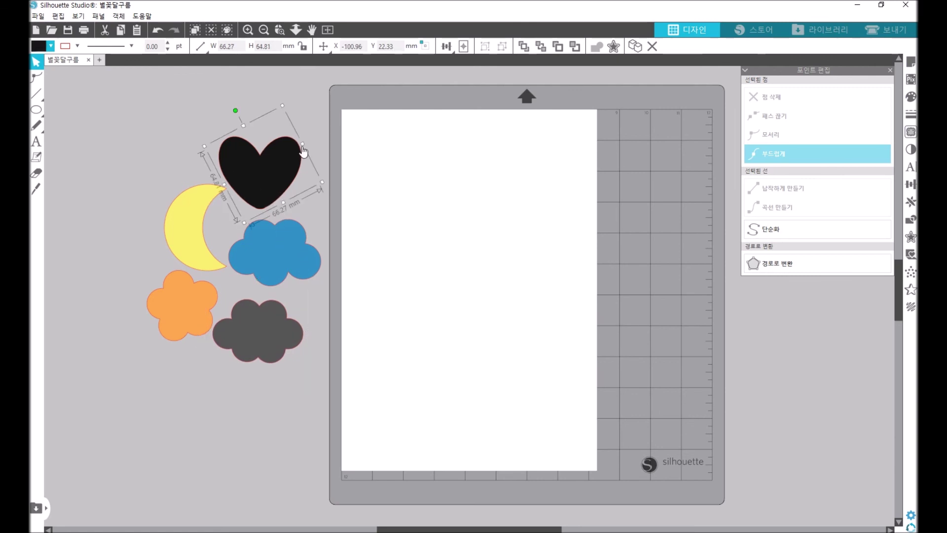
left_click_drag(282, 106, 280, 127)
left_click(281, 167)
left_click_drag(275, 230, 277, 226)
left_click_drag(205, 223, 201, 217)
left_click_drag(244, 241, 249, 236)
left_click_drag(242, 302, 251, 289)
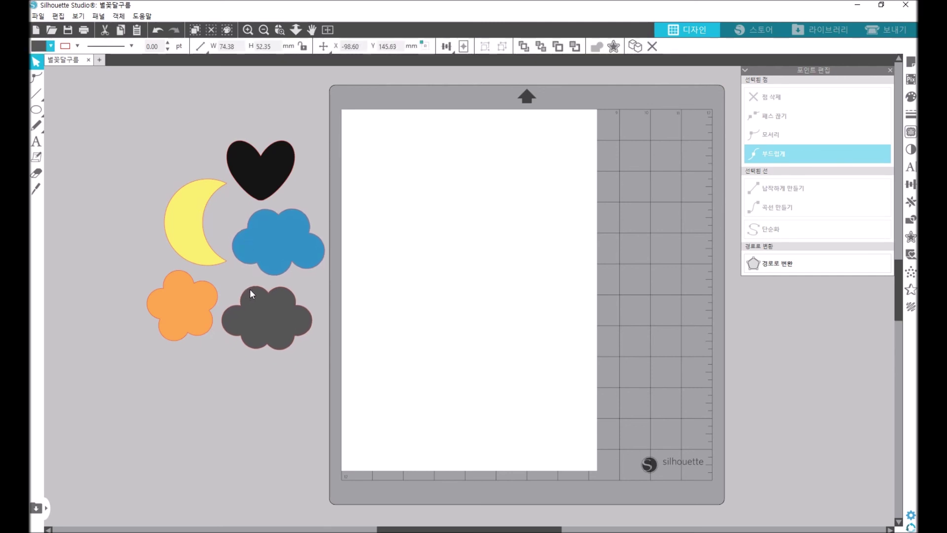
left_click(208, 313)
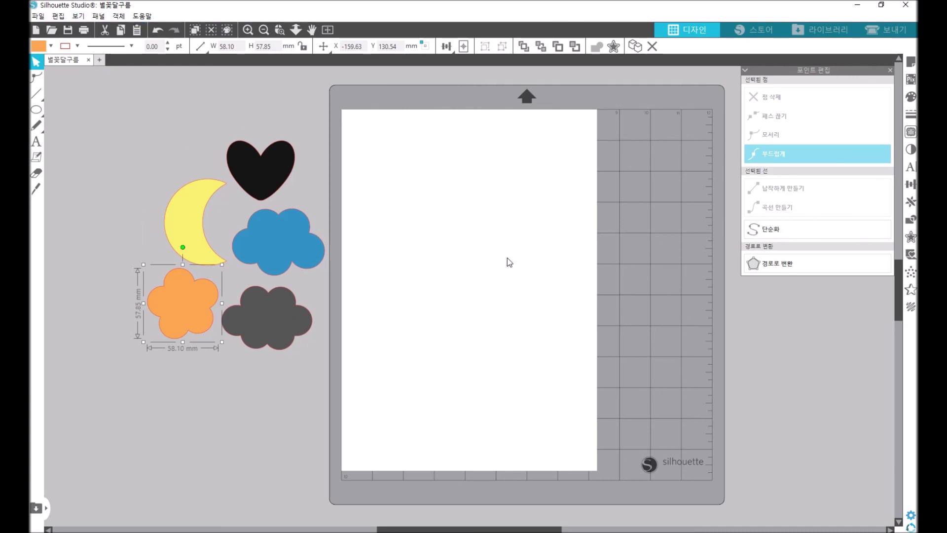
- Lay the shapes out on the page: blue cloud and heart on top, moon and gray cloud below, flower centered beneath
left_click_drag(317, 251, 437, 177)
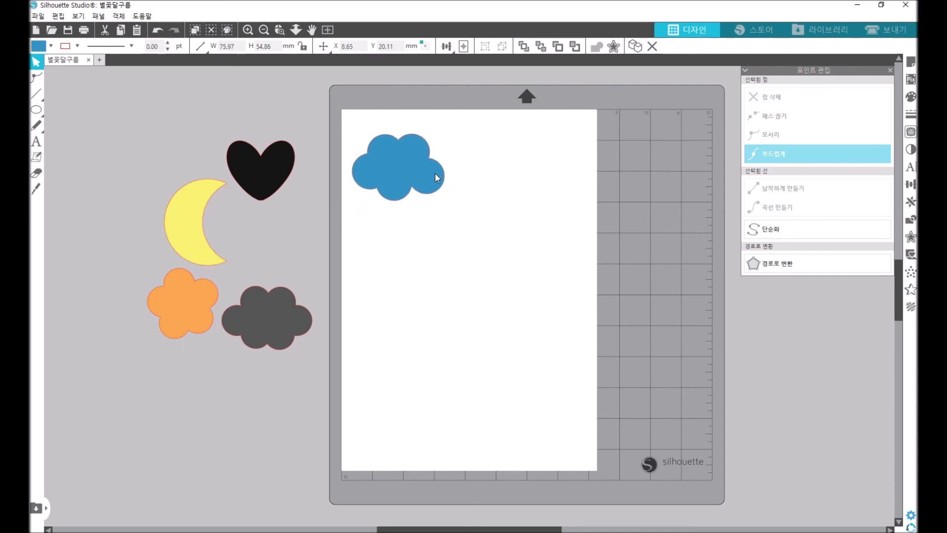
left_click_drag(276, 169, 521, 172)
left_click(320, 324)
left_click_drag(320, 324, 567, 254)
left_click_drag(183, 244, 399, 290)
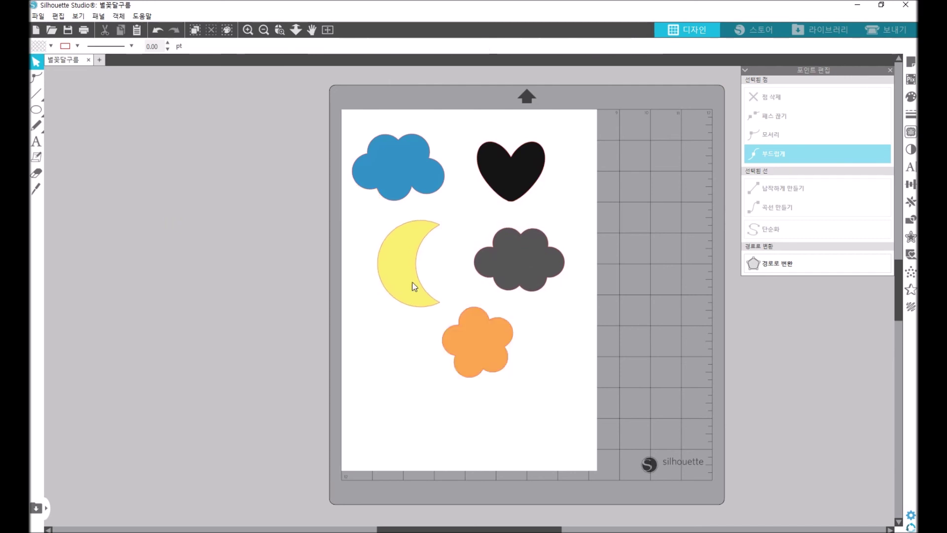
- Shift the moon toward the page's left edge, the gray cloud slightly down and right, and the flower slightly up and left
left_click_drag(416, 281, 398, 285)
left_click_drag(496, 267, 498, 272)
left_click_drag(488, 325, 484, 320)
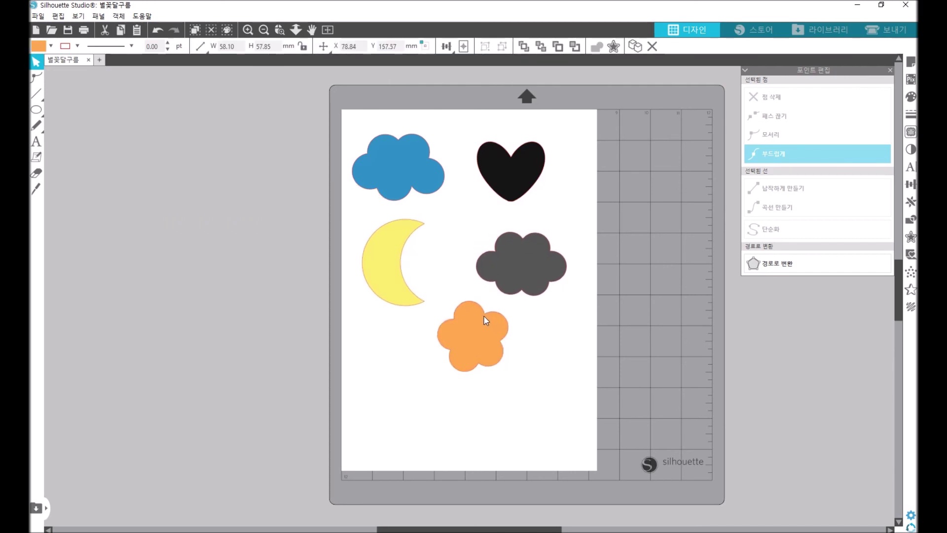
left_click_drag(496, 257, 499, 261)
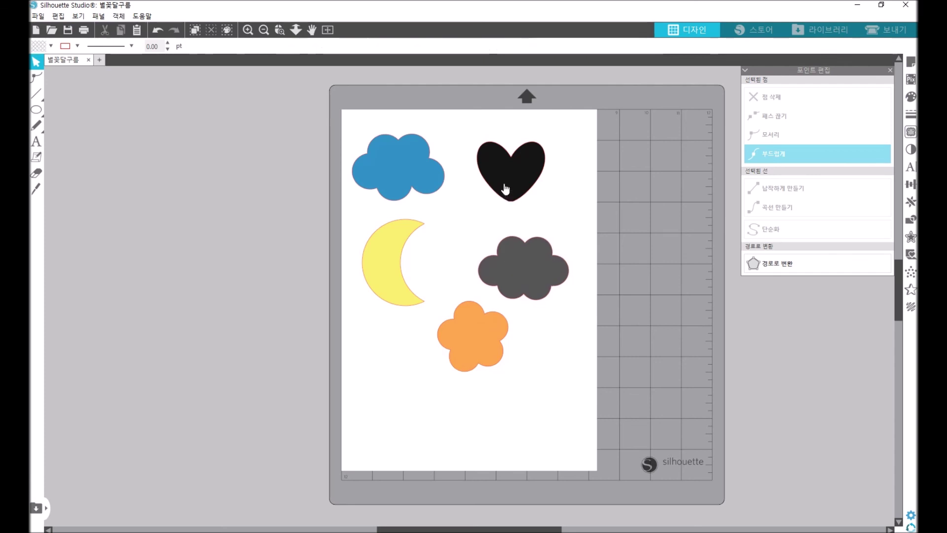
- Lower the heart slightly and move the blue cloud down and right, closer to the heart
left_click_drag(505, 190, 511, 200)
left_click_drag(407, 166, 431, 179)
left_click(477, 298)
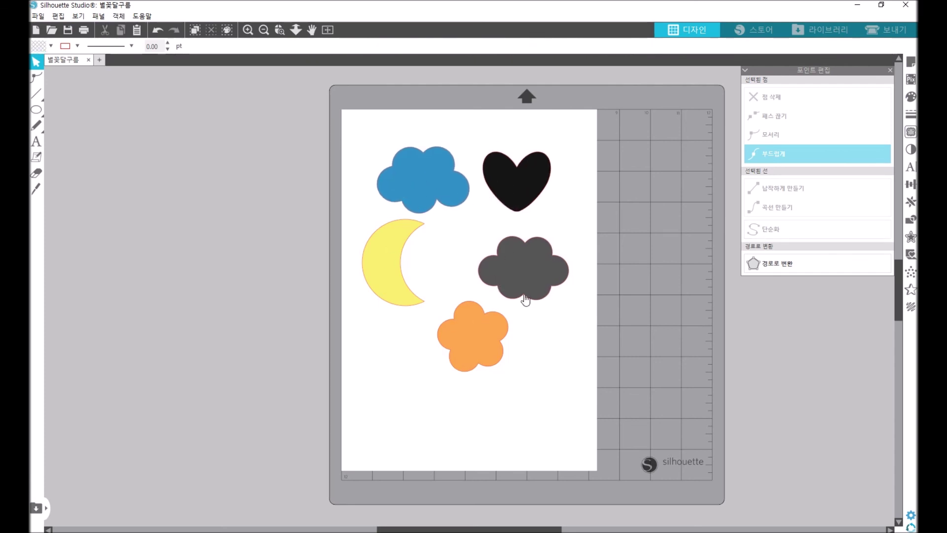
- Fine-tune the layout by nudging the gray cloud right, the flower up, the moon down and left, and the heart down
left_click_drag(534, 274, 541, 269)
left_click(494, 321)
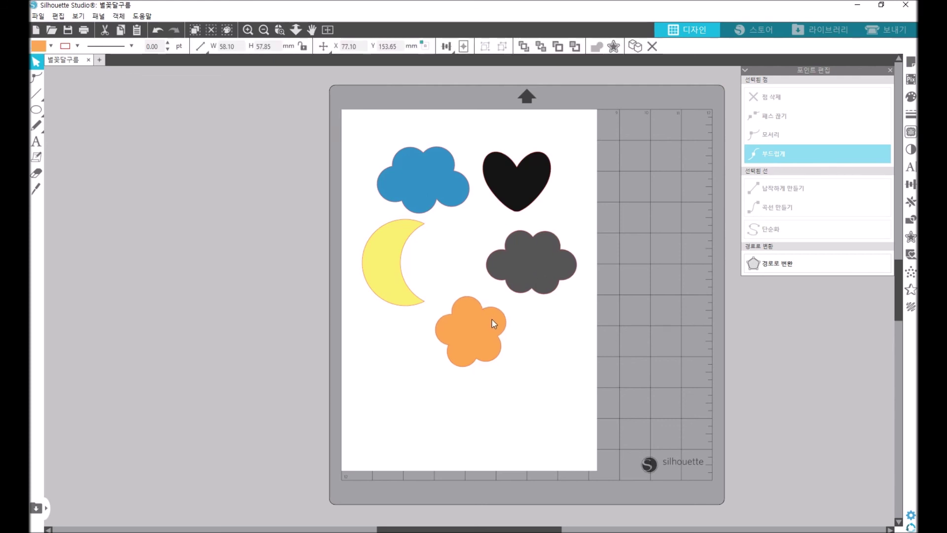
left_click_drag(492, 321, 485, 318)
mouse_move(413, 283)
left_mouse_down()
mouse_move(402, 274)
mouse_move(399, 282)
left_mouse_up()
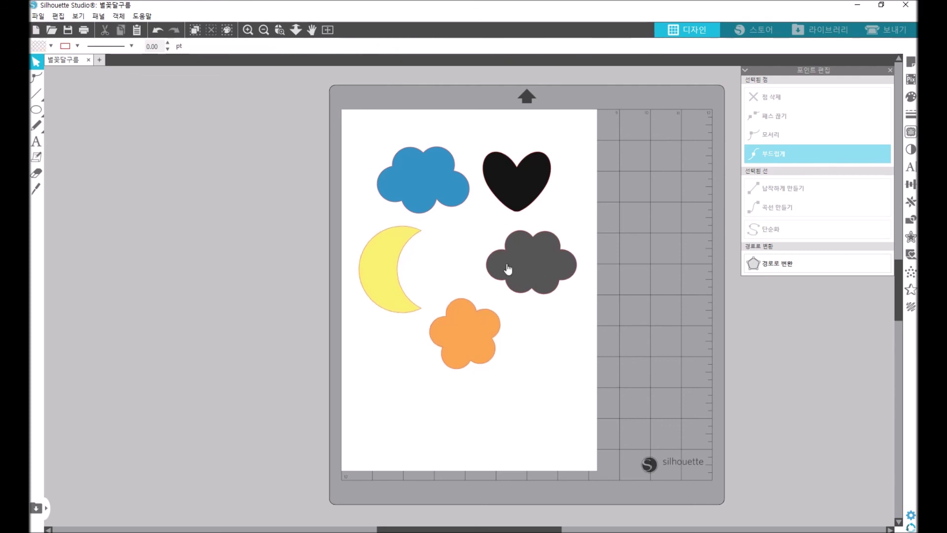
left_click_drag(541, 271, 540, 278)
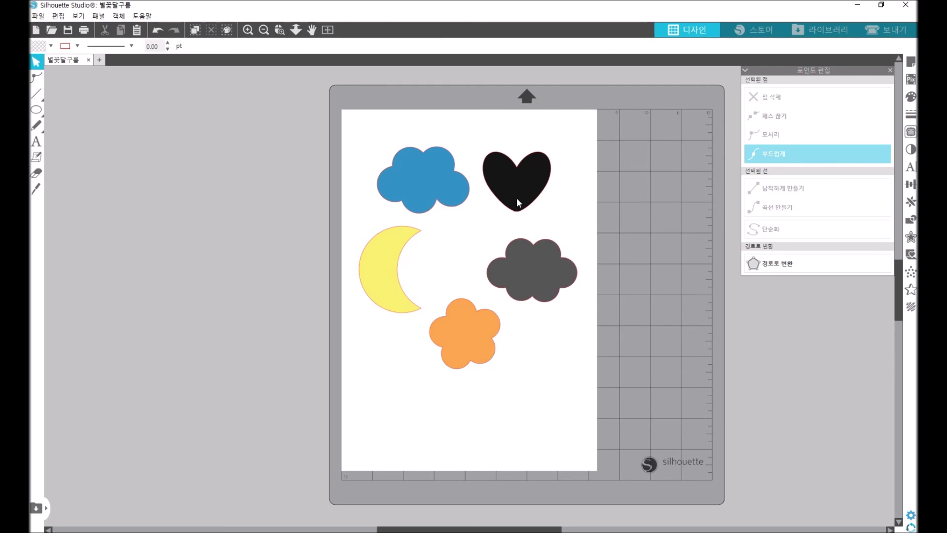
left_click_drag(516, 197, 519, 202)
left_click(508, 211)
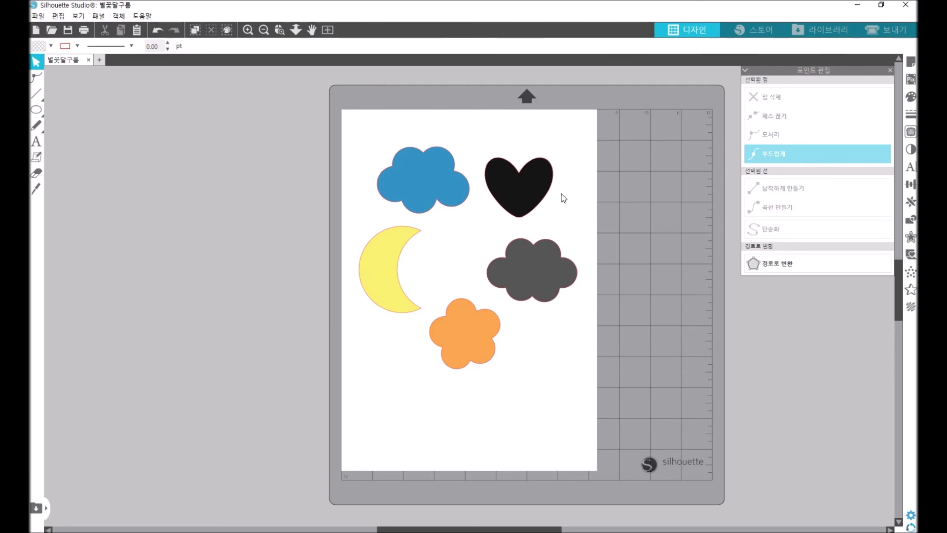
key("ctrl+z")
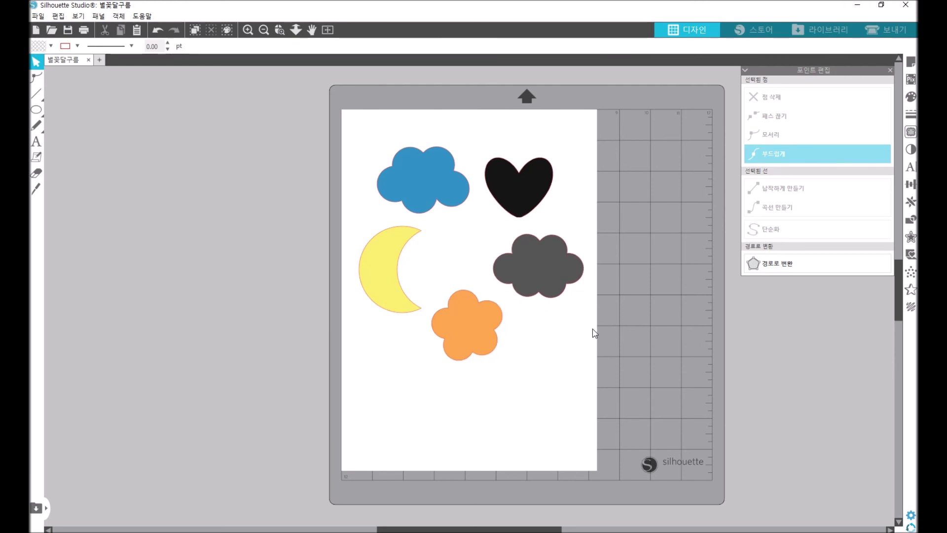